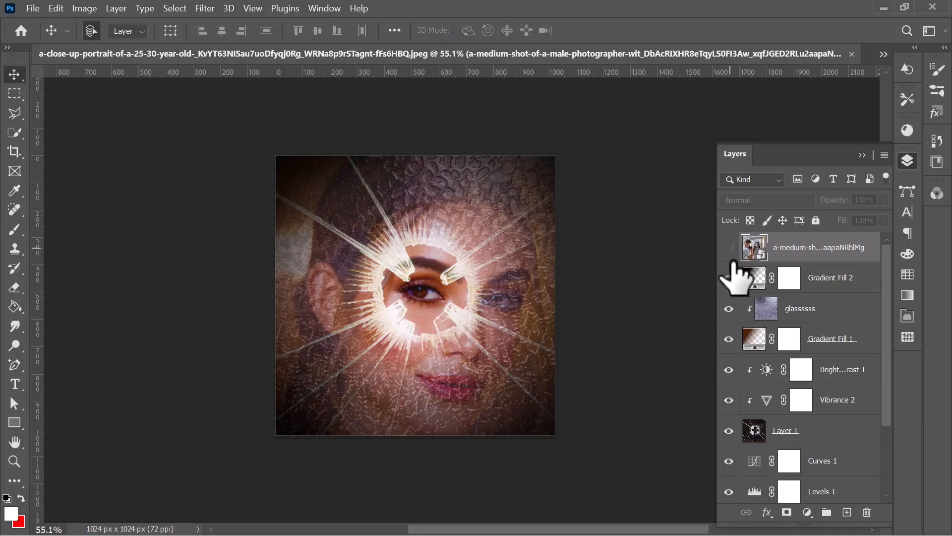
{"action": "left_click", "coordinate": [729, 278]}
{"action": "scroll", "coordinate": [403, 300], "scroll_direction": "up", "scroll_amount": 5}
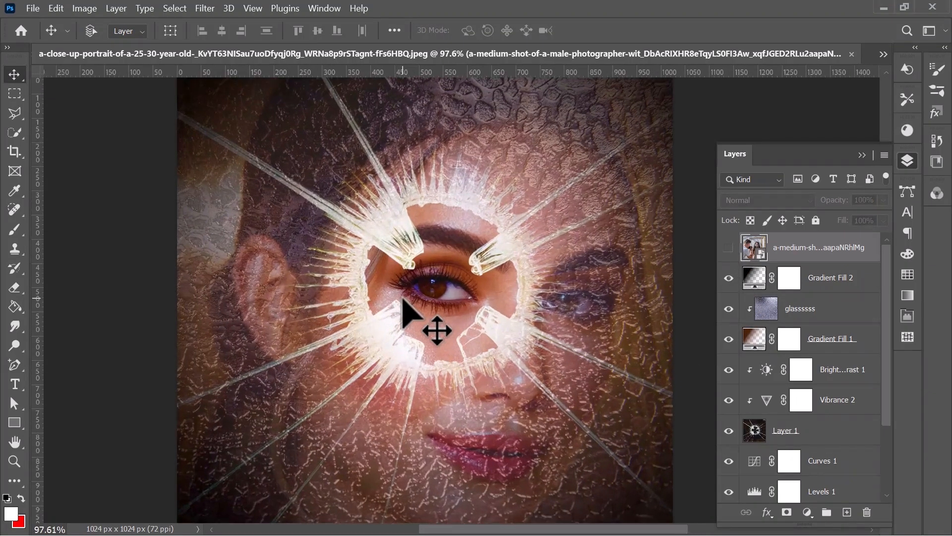
{"action": "scroll", "coordinate": [403, 300], "scroll_direction": "down", "scroll_amount": 8}
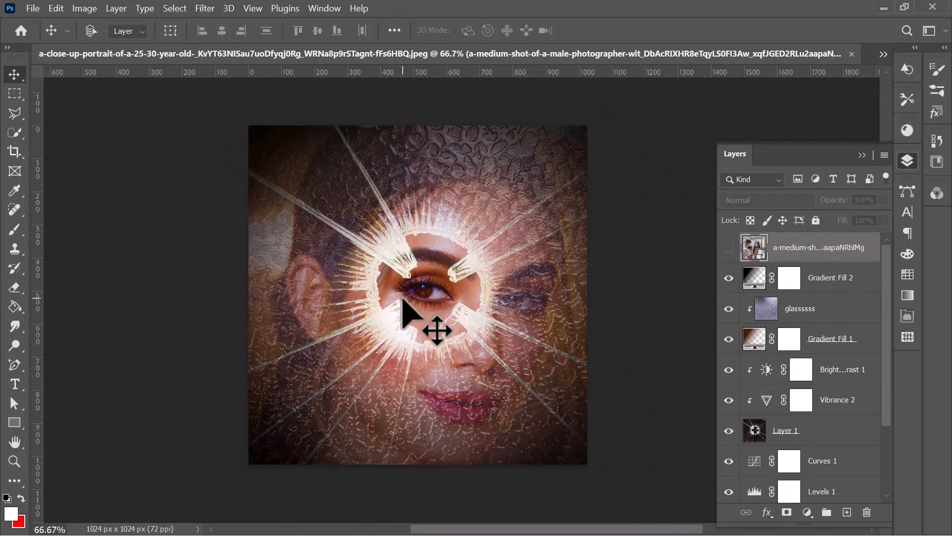
{"action": "scroll", "coordinate": [403, 300], "scroll_direction": "down", "scroll_amount": 2}
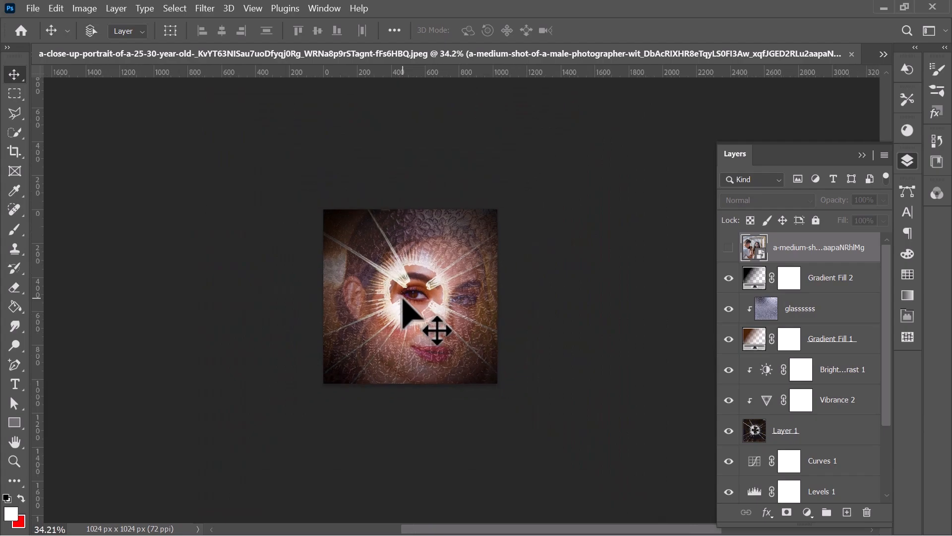
{"action": "scroll", "coordinate": [403, 300], "scroll_direction": "up", "scroll_amount": 2}
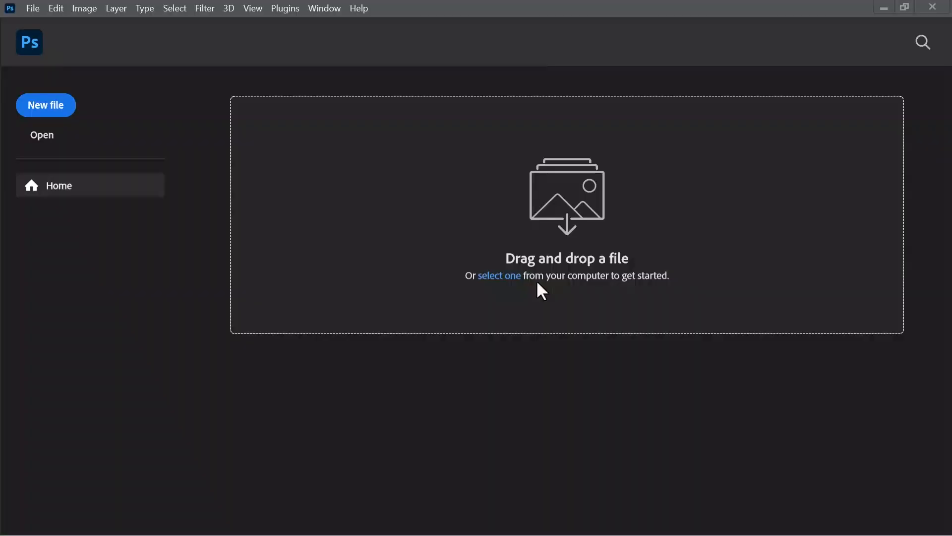
Step: Open the close-up portrait and the cracked-glass image from the Pictures folder together
{"action": "left_click", "coordinate": [42, 137]}
{"action": "left_click", "coordinate": [469, 121]}
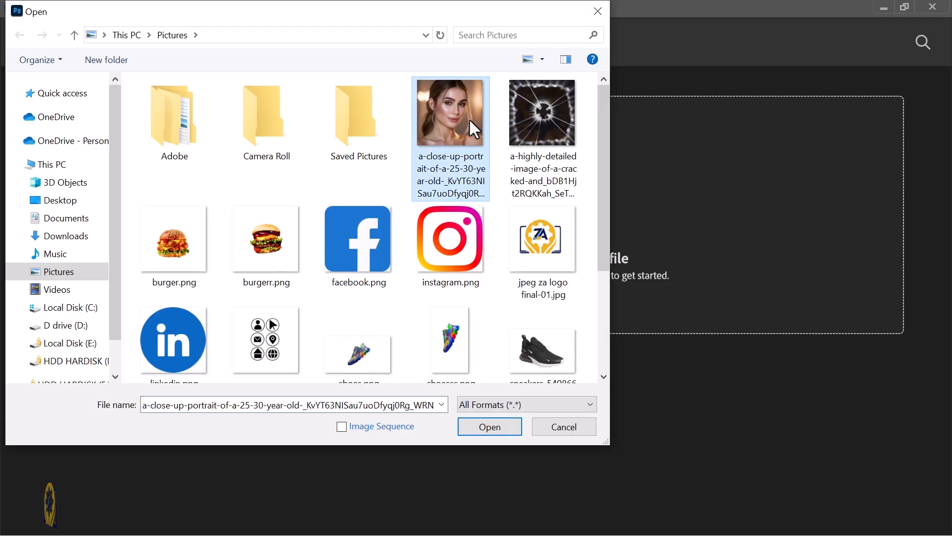
{"action": "left_click", "coordinate": [546, 116], "text": "ctrl"}
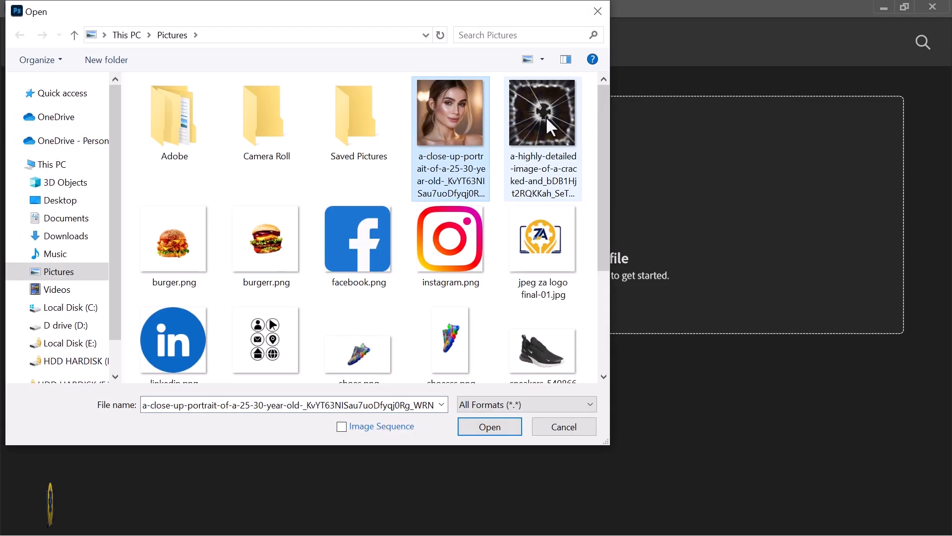
{"action": "left_click", "coordinate": [486, 424]}
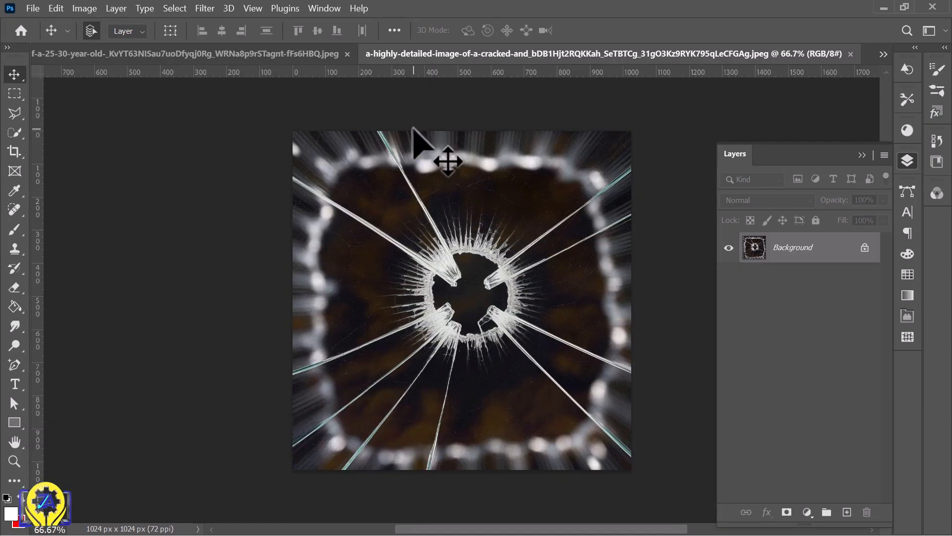
Step: In the portrait document, convert the locked Background into a regular layer named Layer 0
{"action": "left_click", "coordinate": [213, 54]}
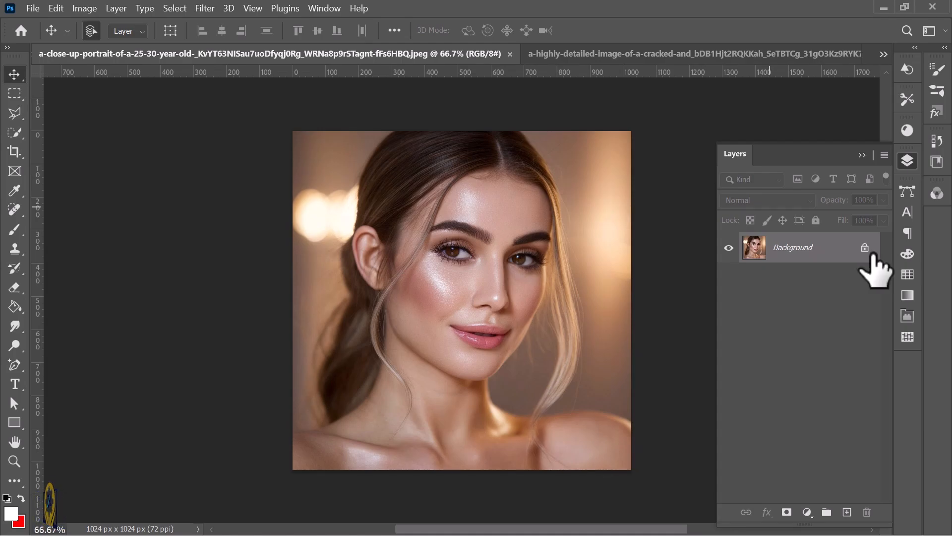
{"action": "double_click", "coordinate": [827, 248]}
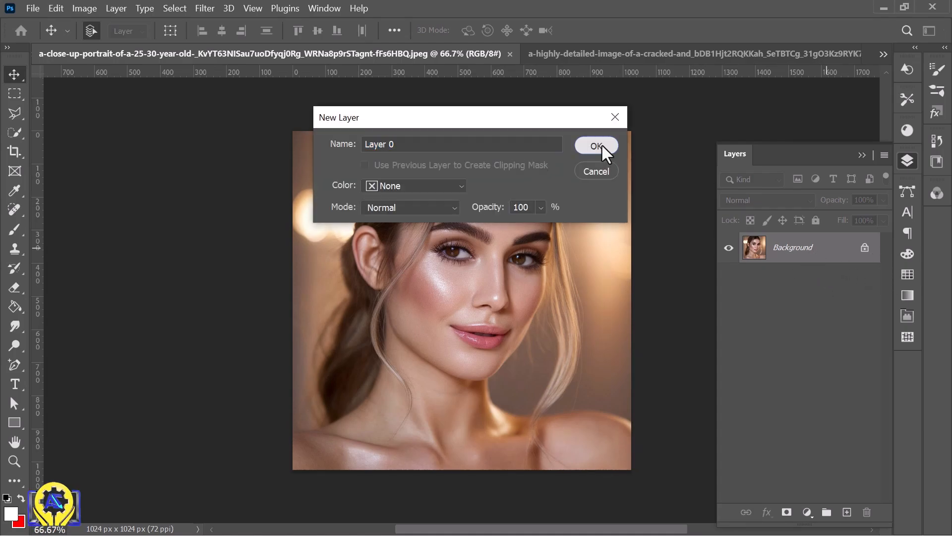
{"action": "left_click", "coordinate": [597, 146]}
Step: Enlarge the portrait layer proportionally with Free Transform and reposition it so the face fills more of the canvas
{"action": "key", "text": "ctrl+t"}
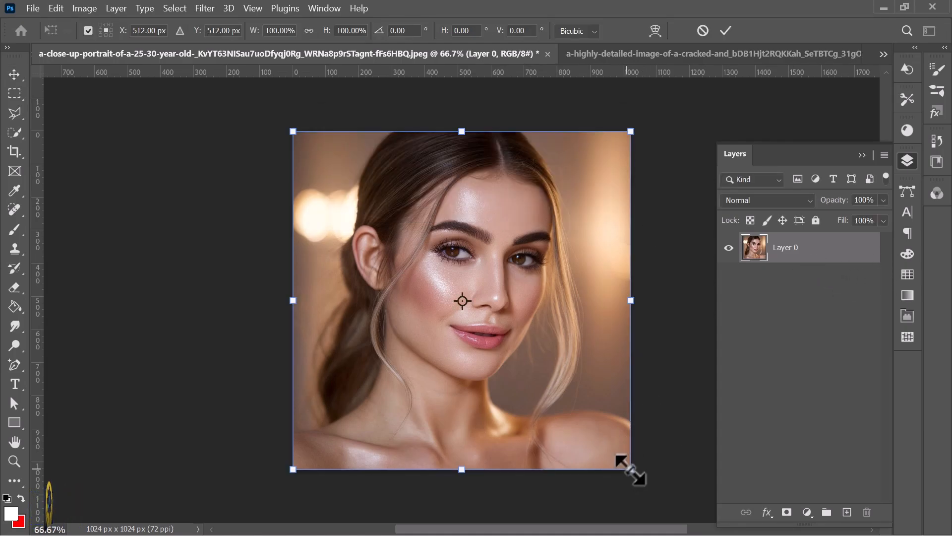
{"action": "left_click_drag", "start_coordinate": [630, 470], "coordinate": [722, 535]}
{"action": "scroll", "coordinate": [676, 489], "scroll_direction": "down", "scroll_amount": 4}
{"action": "scroll", "coordinate": [615, 428], "scroll_direction": "down", "scroll_amount": 1}
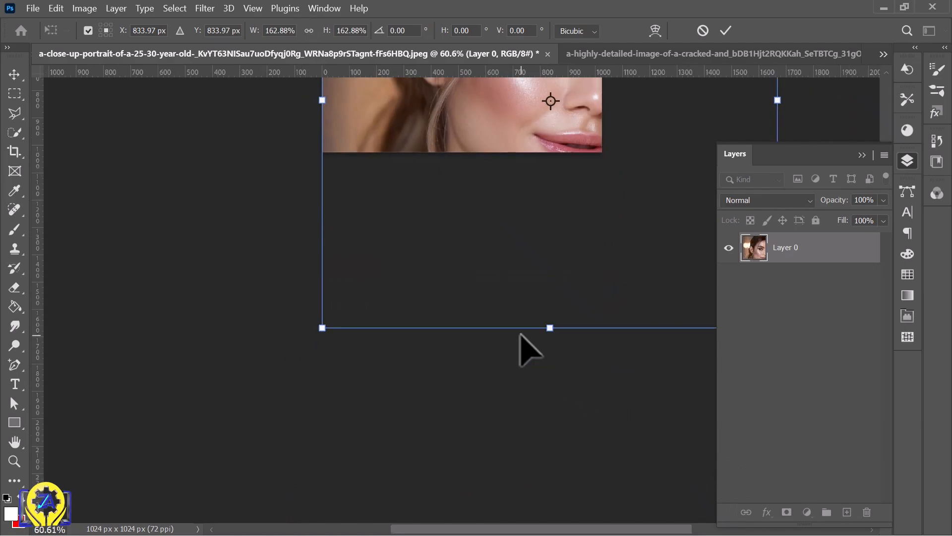
{"action": "scroll", "coordinate": [530, 351], "scroll_direction": "down", "scroll_amount": 2}
{"action": "left_click", "coordinate": [862, 155]}
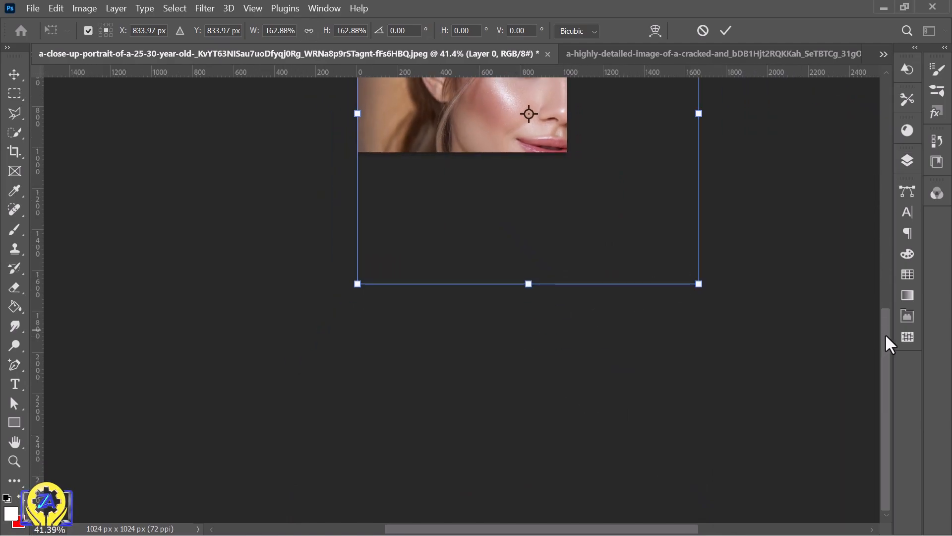
{"action": "left_click_drag", "start_coordinate": [890, 342], "coordinate": [876, 253]}
{"action": "left_click_drag", "start_coordinate": [559, 196], "coordinate": [455, 233]}
{"action": "left_click_drag", "start_coordinate": [643, 468], "coordinate": [610, 436]}
{"action": "left_click_drag", "start_coordinate": [511, 272], "coordinate": [521, 258]}
{"action": "key", "text": "Return"}
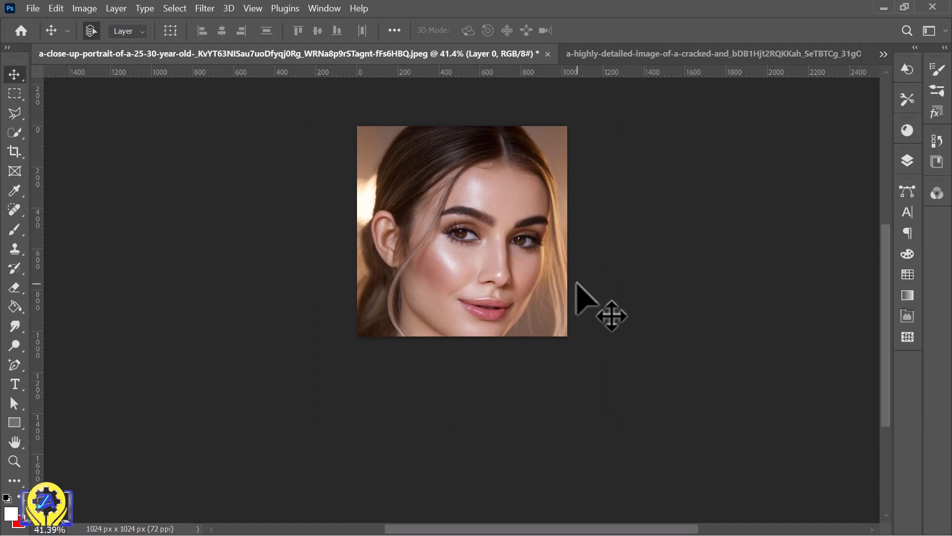
Step: Add a Vibrance adjustment layer above the portrait with Vibrance +100 and Saturation +14
{"action": "left_click", "coordinate": [909, 164]}
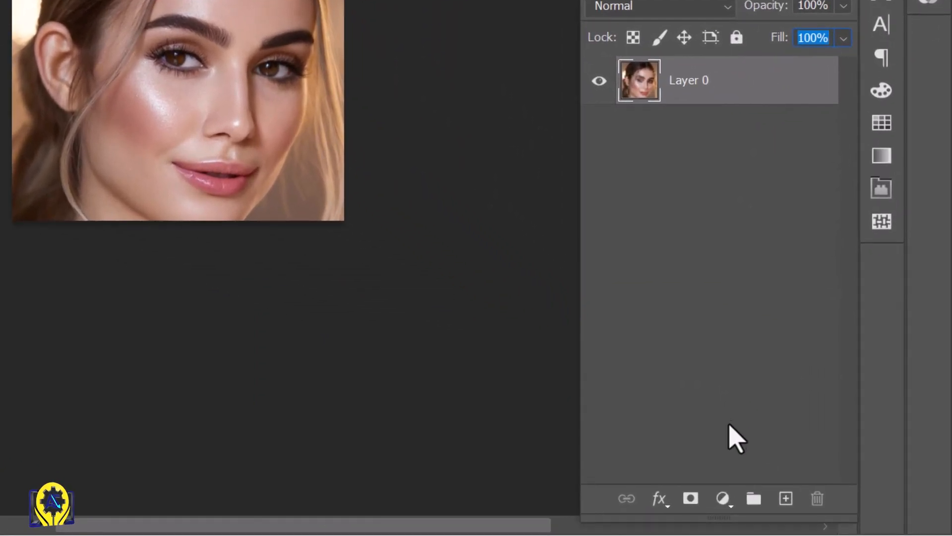
{"action": "left_click", "coordinate": [723, 498]}
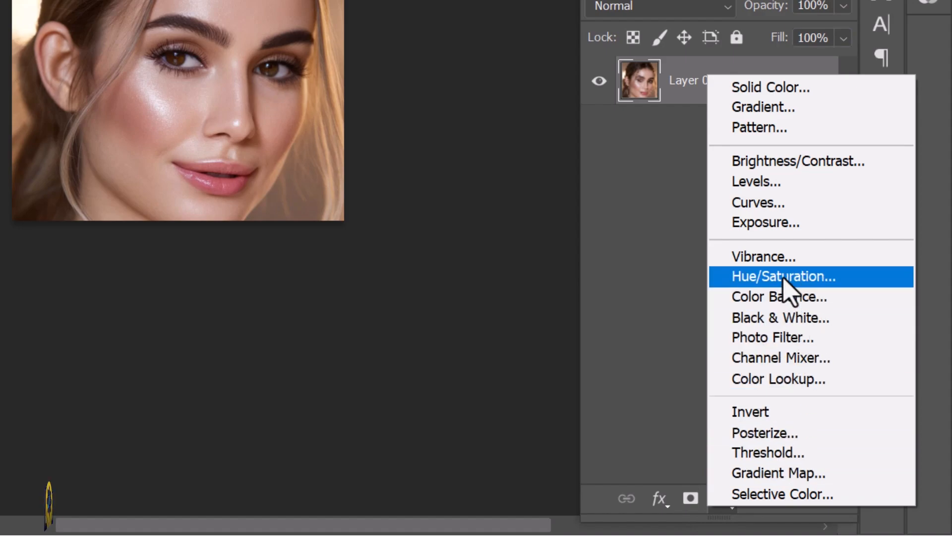
{"action": "left_click", "coordinate": [725, 256]}
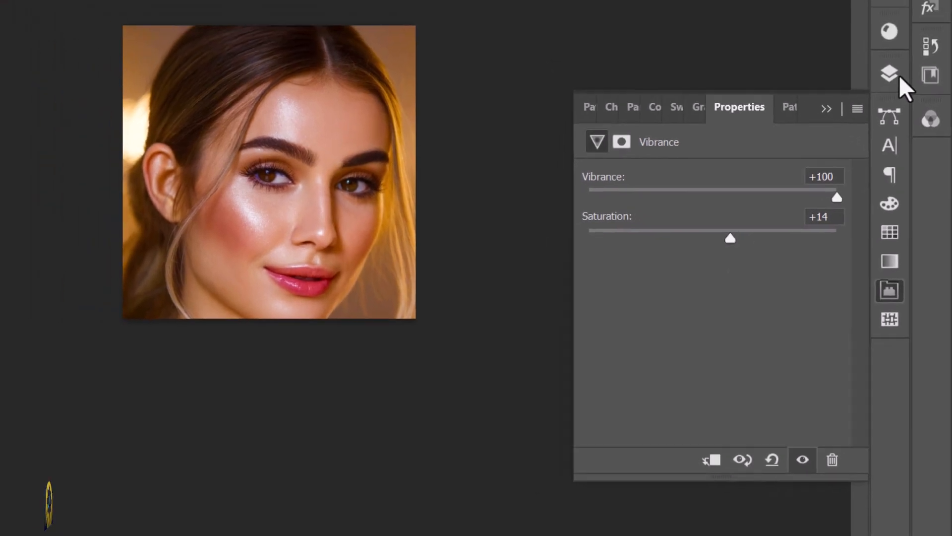
Step: Add a Hue/Saturation adjustment layer with Saturation +14 and Lightness +2
{"action": "left_click", "coordinate": [879, 22]}
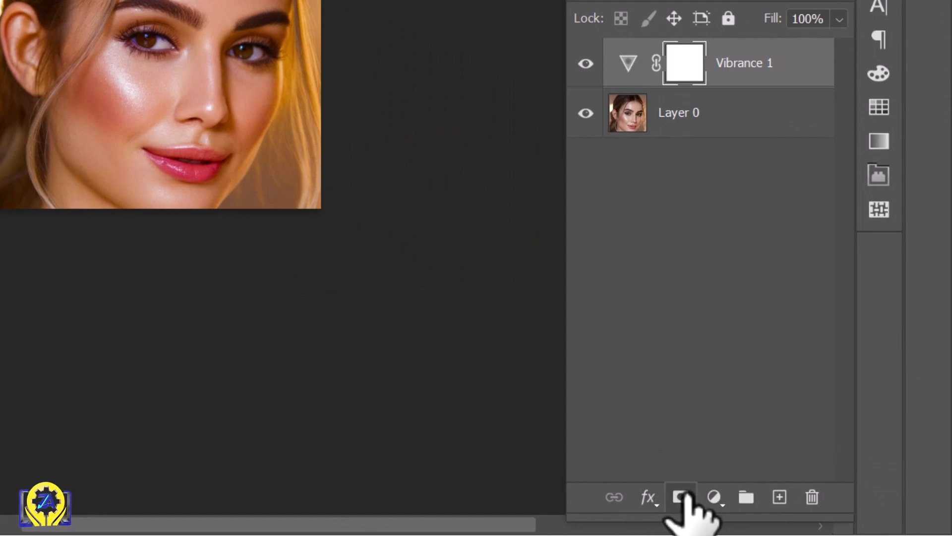
{"action": "left_click", "coordinate": [714, 496]}
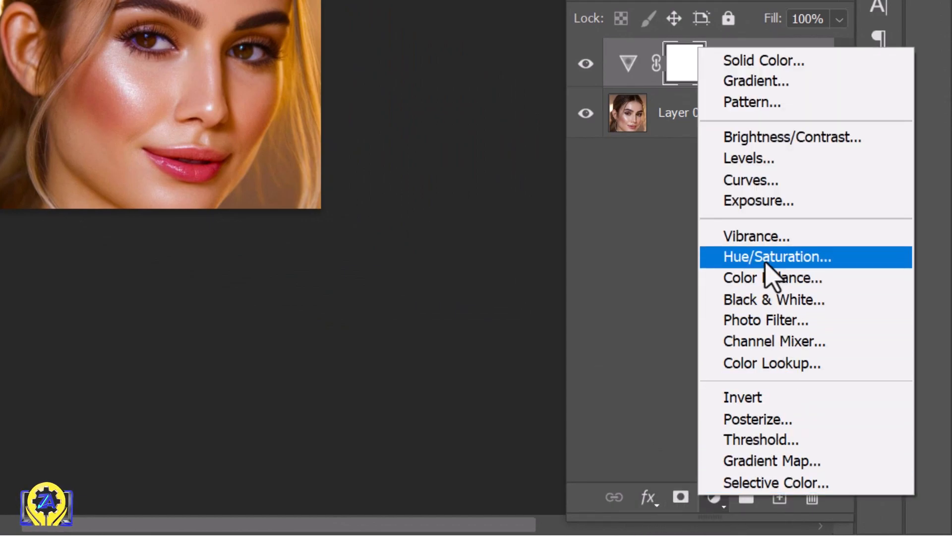
{"action": "left_click", "coordinate": [739, 258]}
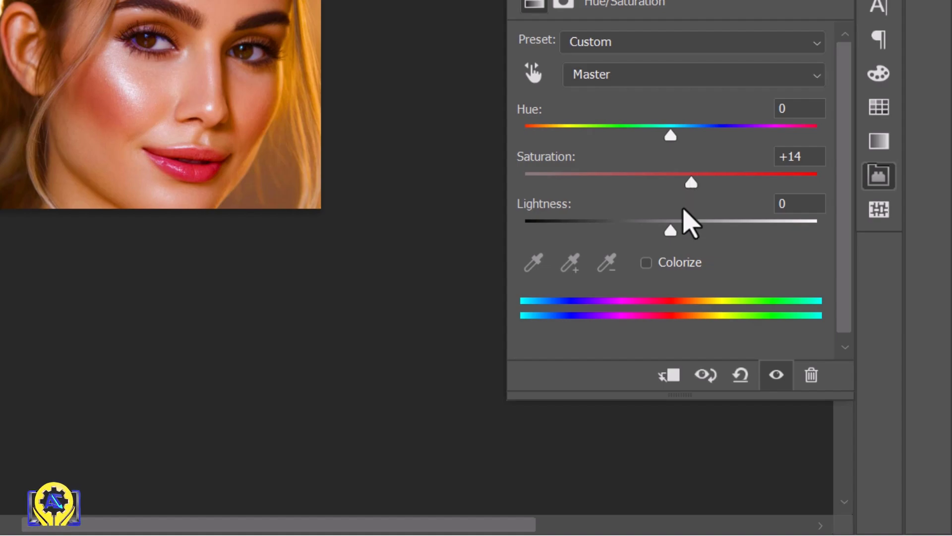
{"action": "mouse_move", "coordinate": [670, 233]}
{"action": "left_mouse_down"}
{"action": "mouse_move", "coordinate": [661, 232]}
{"action": "mouse_move", "coordinate": [684, 226]}
{"action": "mouse_move", "coordinate": [675, 233]}
{"action": "left_mouse_up"}
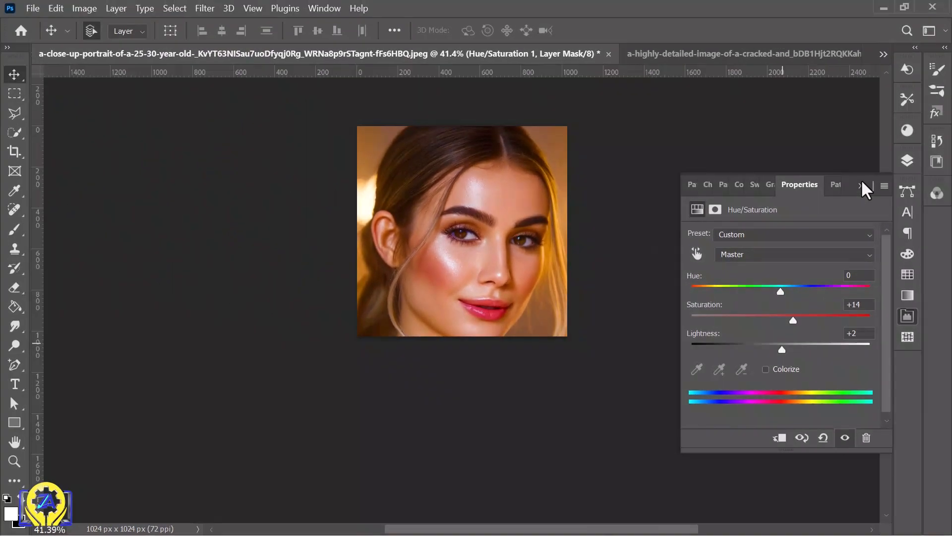
{"action": "left_click", "coordinate": [860, 181]}
Step: Add a Levels adjustment layer with input black 22, brightened midtones and output levels 9 to 247
{"action": "left_click", "coordinate": [908, 157]}
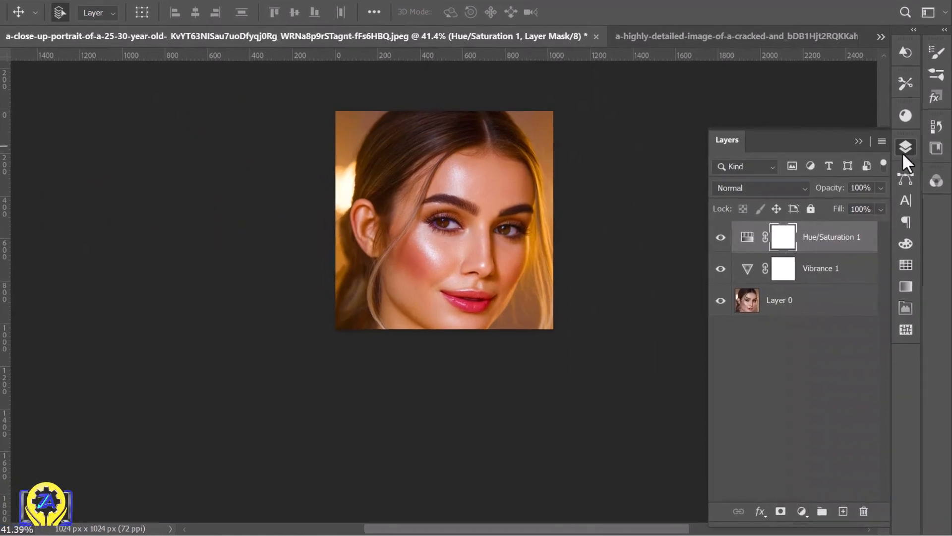
{"action": "left_click", "coordinate": [801, 510]}
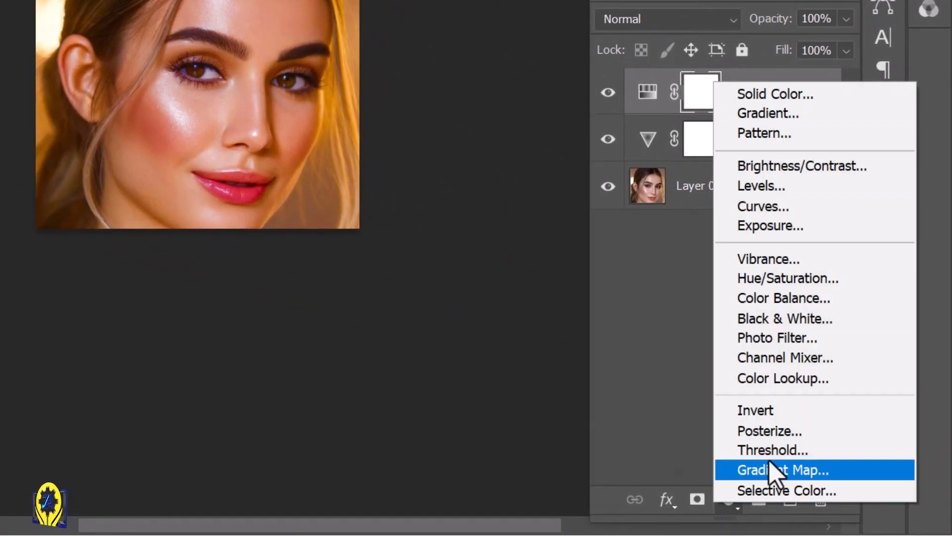
{"action": "left_click", "coordinate": [772, 187]}
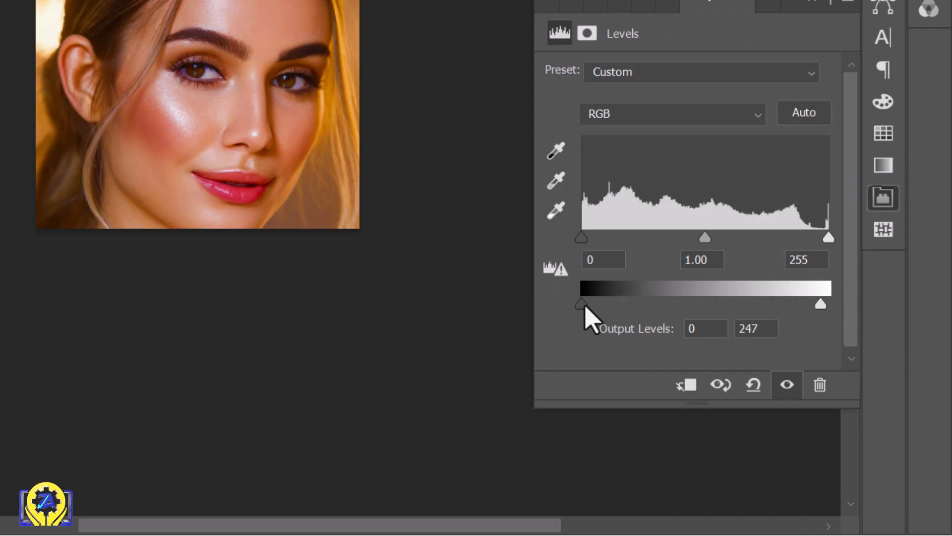
{"action": "left_click_drag", "start_coordinate": [582, 238], "coordinate": [603, 239]}
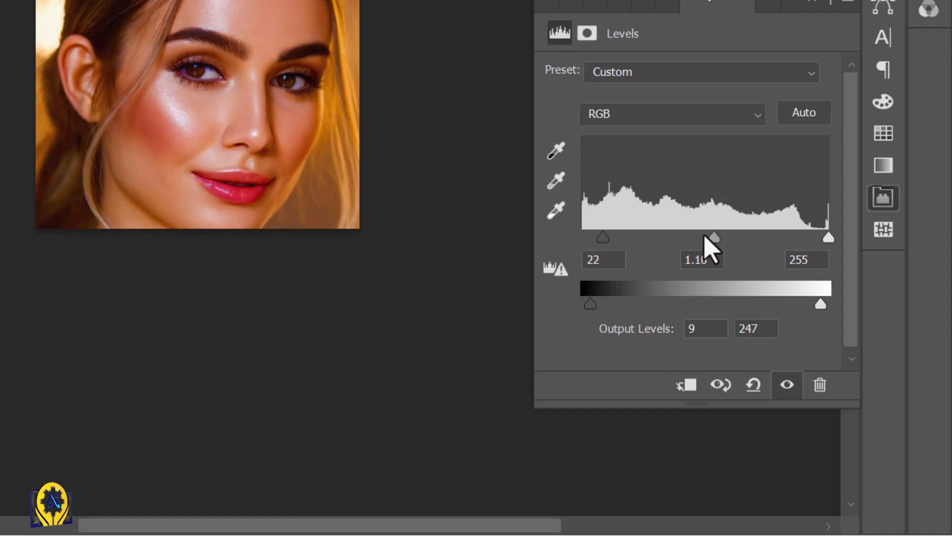
{"action": "left_click_drag", "start_coordinate": [705, 238], "coordinate": [699, 236]}
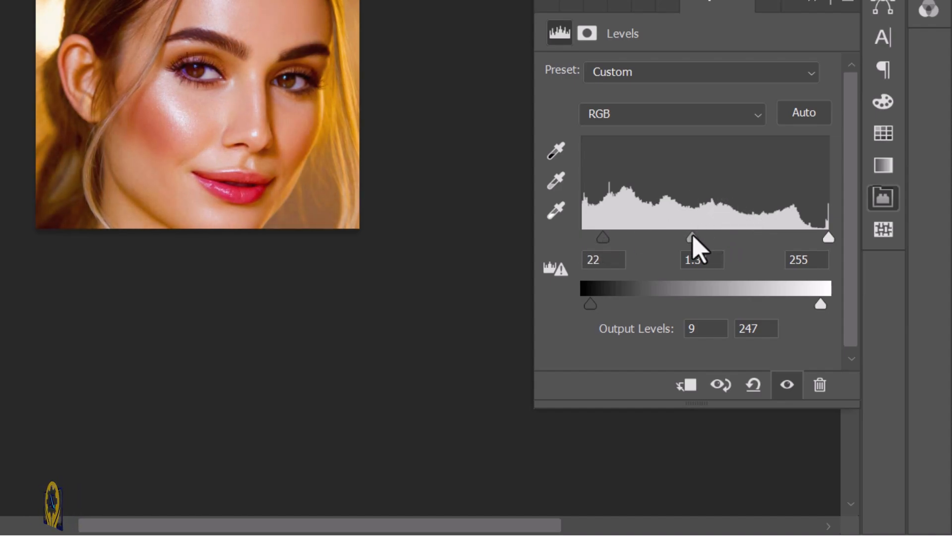
{"action": "left_click", "coordinate": [816, 5]}
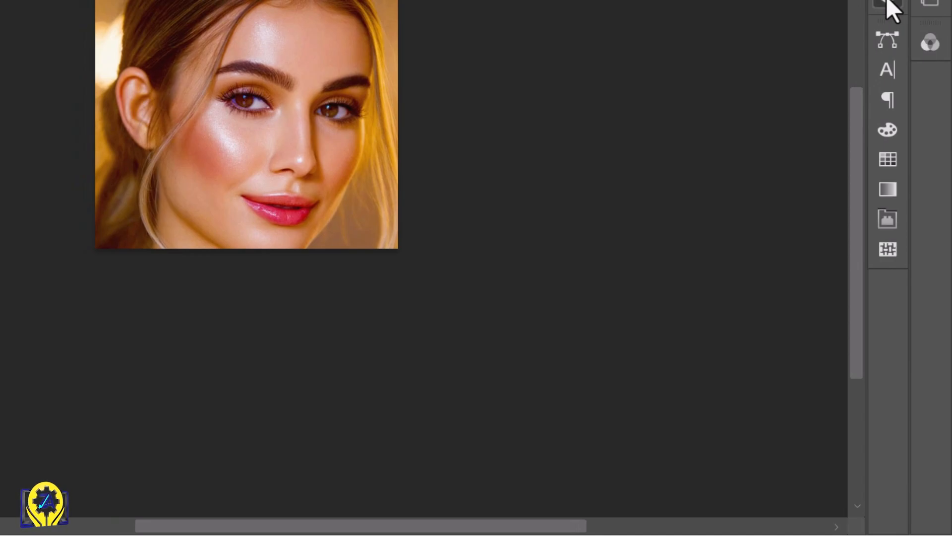
Step: Add a Curves adjustment layer and pull the curve's shadow end down to darken and deepen the portrait
{"action": "left_click", "coordinate": [888, 3]}
{"action": "left_click", "coordinate": [743, 501]}
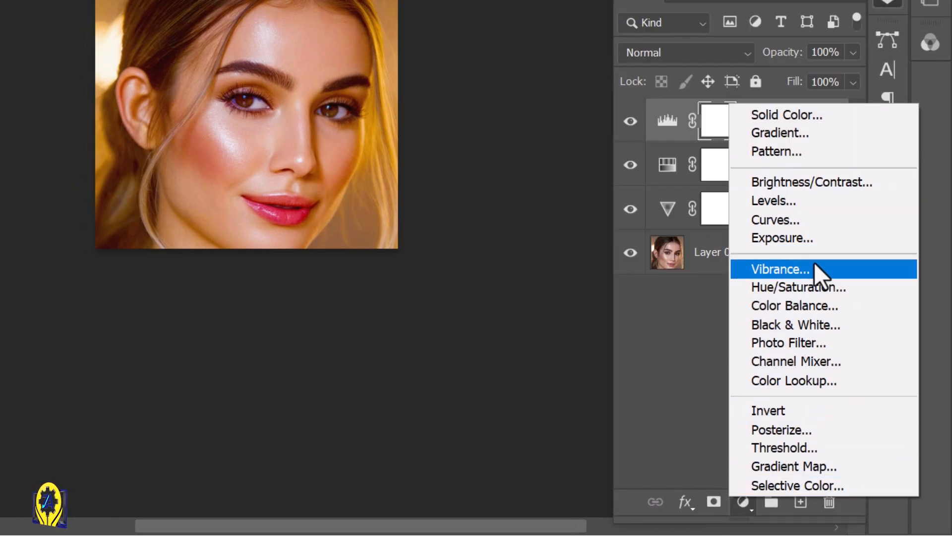
{"action": "left_click", "coordinate": [786, 224]}
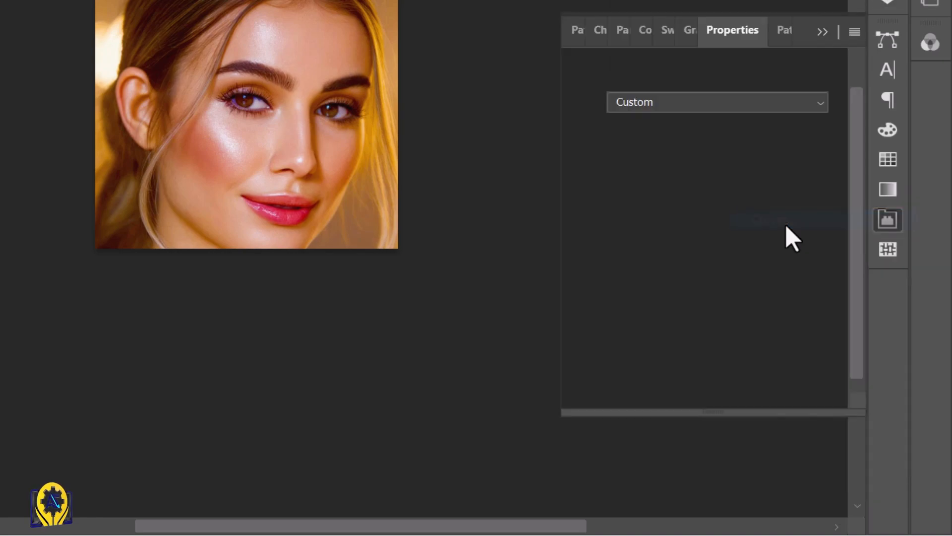
{"action": "left_click_drag", "start_coordinate": [691, 289], "coordinate": [642, 356]}
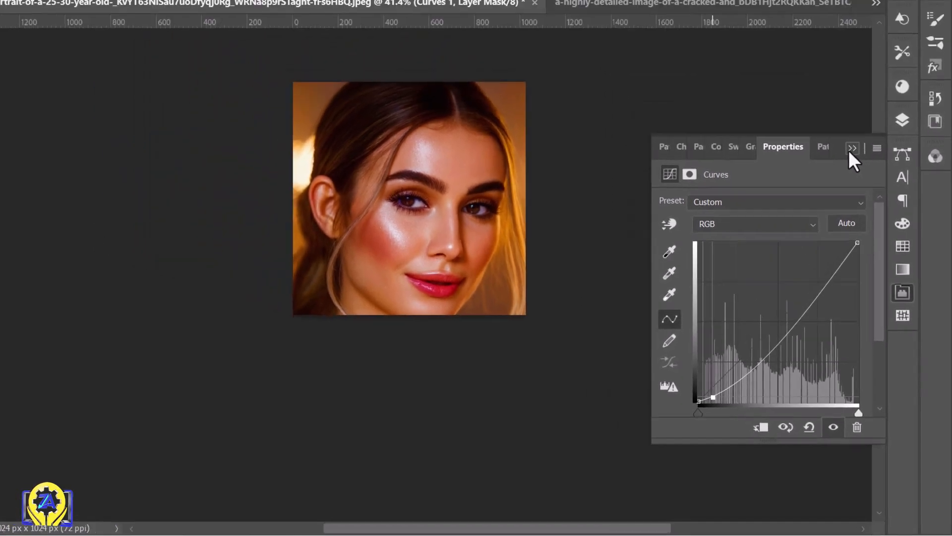
{"action": "left_click", "coordinate": [823, 32]}
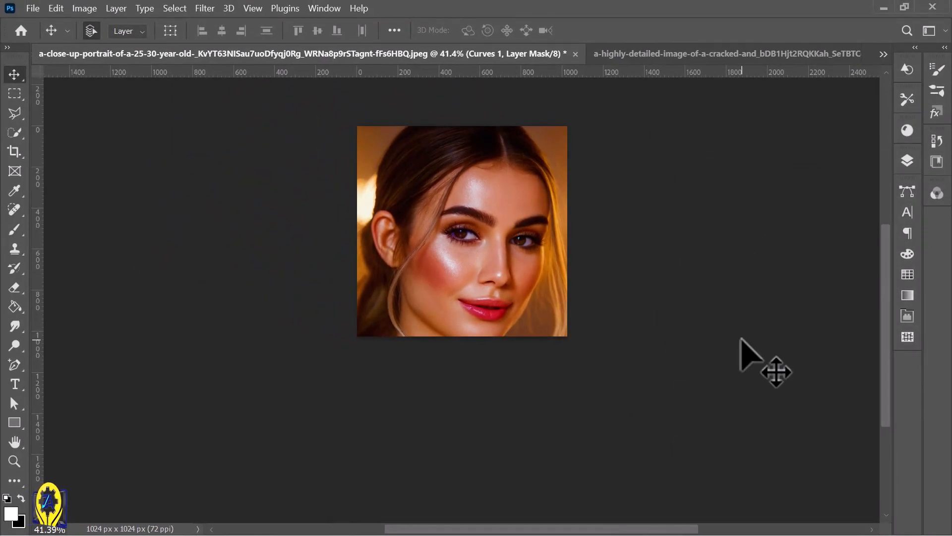
Step: Copy the cracked-glass image into the portrait document and enlarge it to about 122% so it extends past the canvas edges
{"action": "left_click", "coordinate": [656, 56]}
{"action": "left_click_drag", "start_coordinate": [564, 341], "coordinate": [525, 260]}
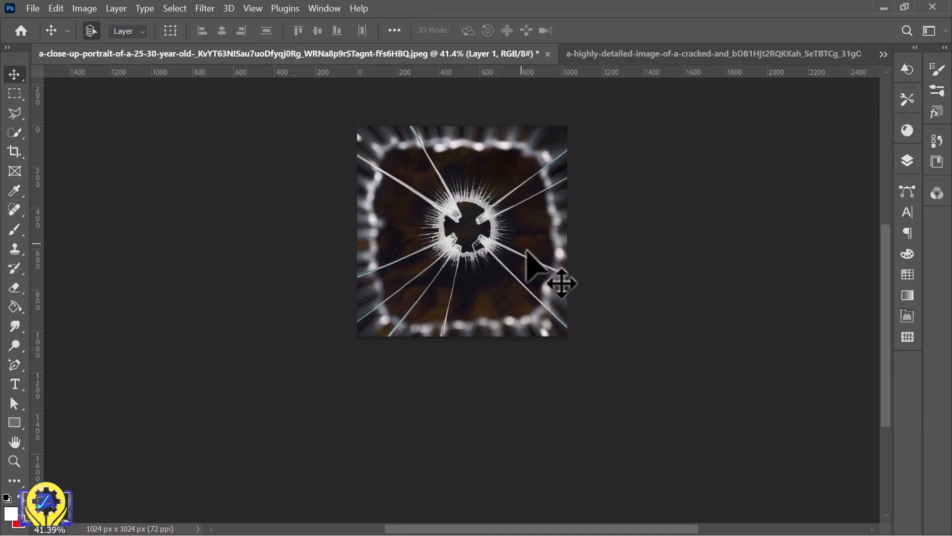
{"action": "left_click_drag", "start_coordinate": [886, 343], "coordinate": [882, 313]}
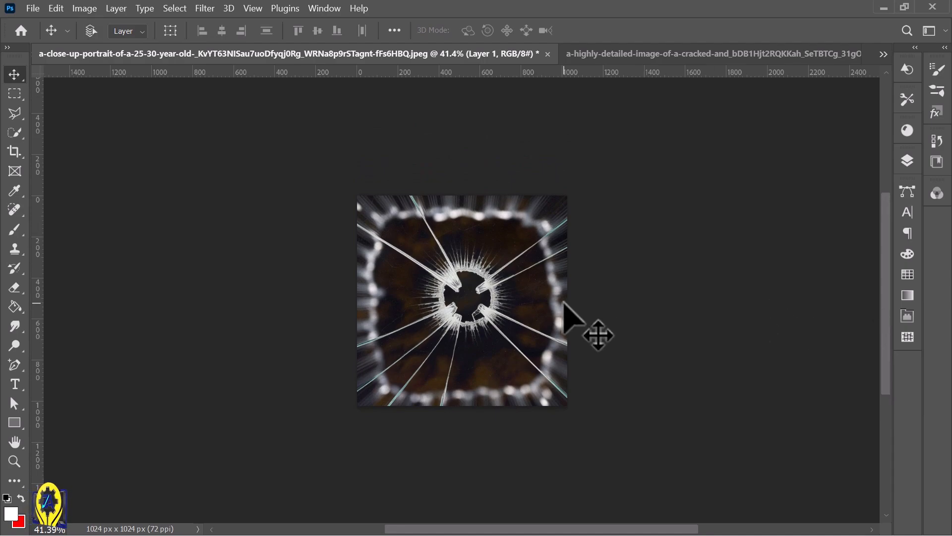
{"action": "key", "text": "ctrl+t"}
{"action": "left_click_drag", "start_coordinate": [566, 407], "coordinate": [589, 429]}
{"action": "left_click_drag", "start_coordinate": [358, 196], "coordinate": [336, 170]}
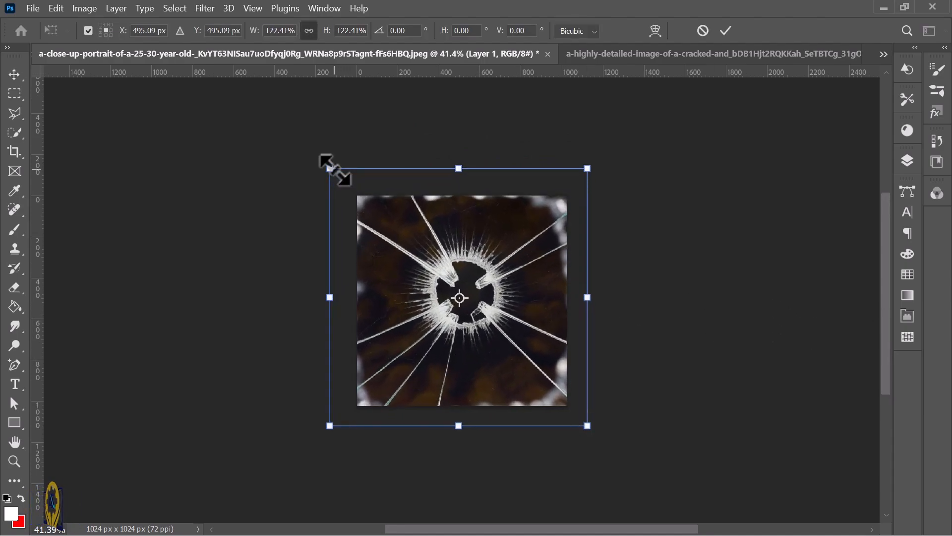
{"action": "key", "text": "Return"}
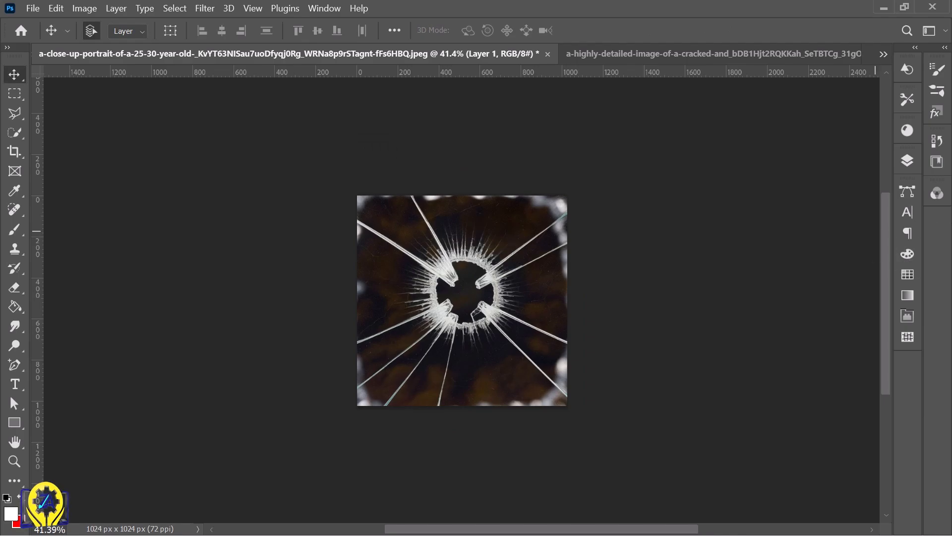
Step: Set the cracked-glass layer's blend mode to Screen
{"action": "left_click", "coordinate": [908, 161]}
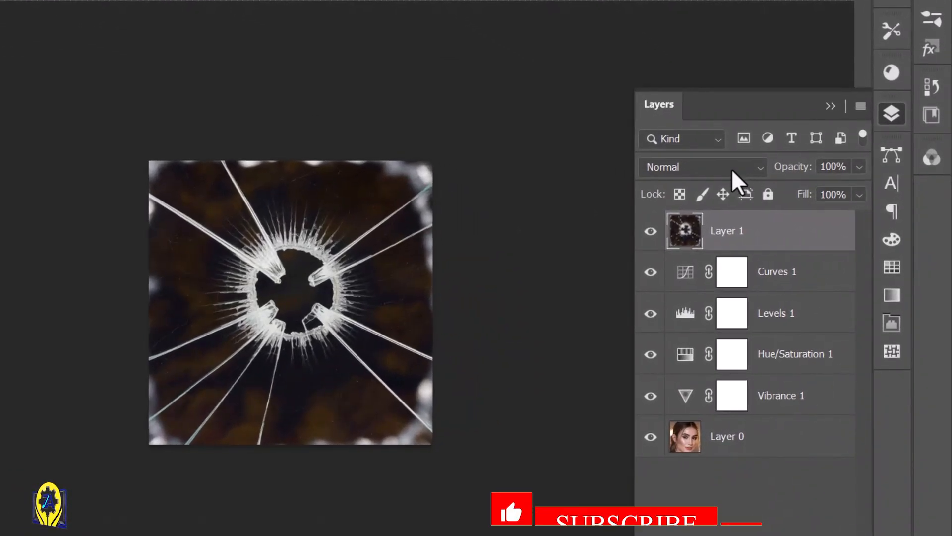
{"action": "left_click", "coordinate": [701, 168]}
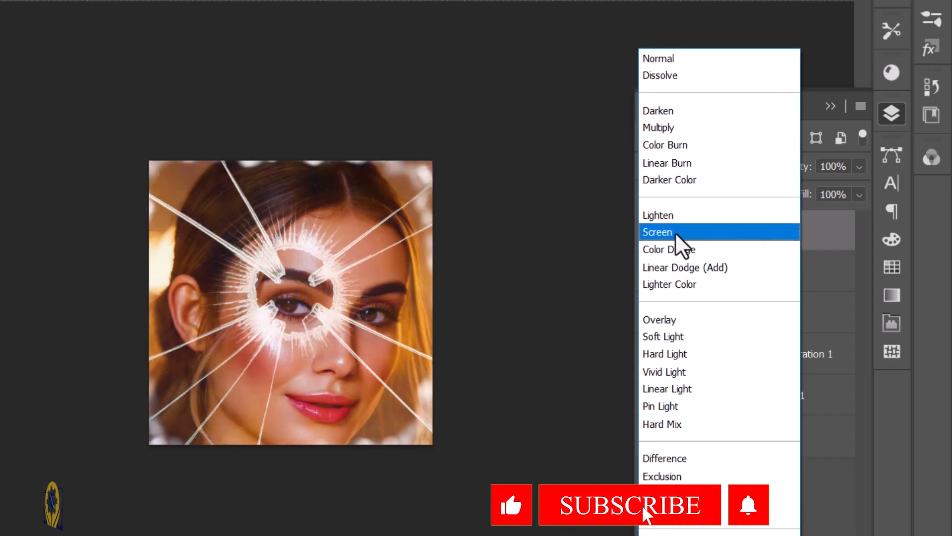
{"action": "left_click", "coordinate": [677, 232]}
Step: Reposition the cracked-glass layer and stretch it to about 112% width and a greater height, moving its pale borders off the canvas
{"action": "left_click_drag", "start_coordinate": [532, 329], "coordinate": [528, 337]}
{"action": "key", "text": "ctrl+t"}
{"action": "left_click_drag", "start_coordinate": [454, 172], "coordinate": [453, 162]}
{"action": "left_click_drag", "start_coordinate": [588, 295], "coordinate": [598, 295]}
{"action": "left_click_drag", "start_coordinate": [541, 293], "coordinate": [540, 305]}
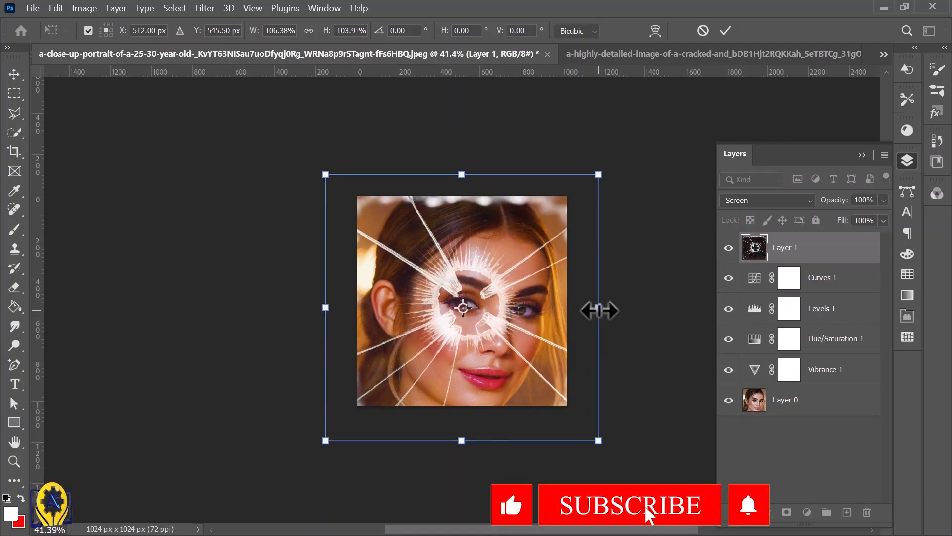
{"action": "left_click_drag", "start_coordinate": [600, 310], "coordinate": [606, 311]}
{"action": "left_click_drag", "start_coordinate": [325, 307], "coordinate": [318, 307]}
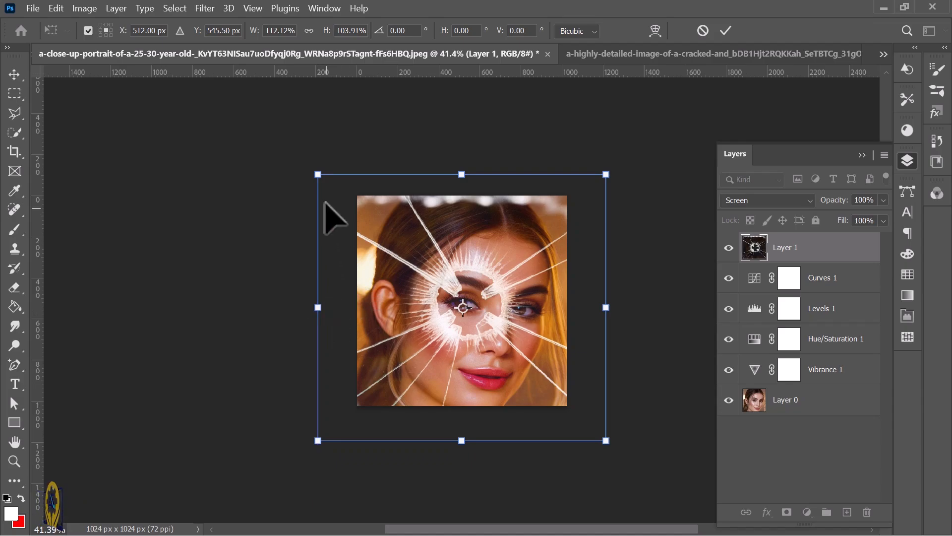
{"action": "left_click_drag", "start_coordinate": [457, 170], "coordinate": [460, 151]}
{"action": "key", "text": "Return"}
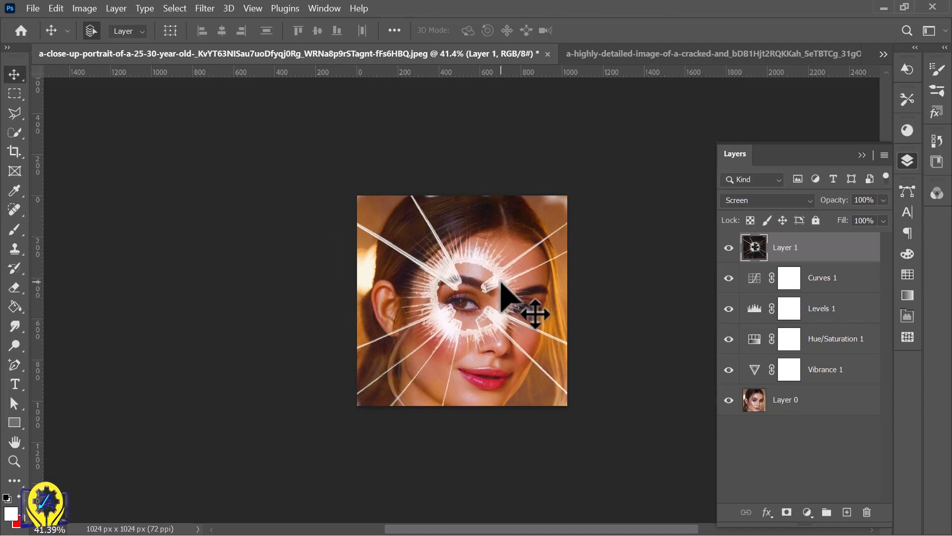
Step: Scale the portrait layer down slightly and shift it to frame the eye inside the hole in the glass
{"action": "left_click", "coordinate": [797, 395]}
{"action": "key", "text": "ctrl+t"}
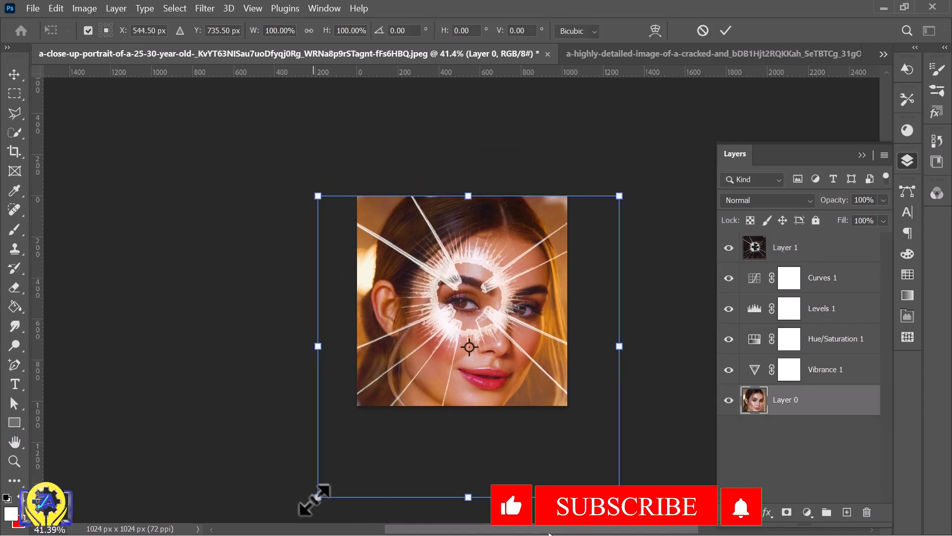
{"action": "left_click_drag", "start_coordinate": [318, 496], "coordinate": [330, 482]}
{"action": "key", "text": "shift+Left"}
{"action": "key", "text": "Return"}
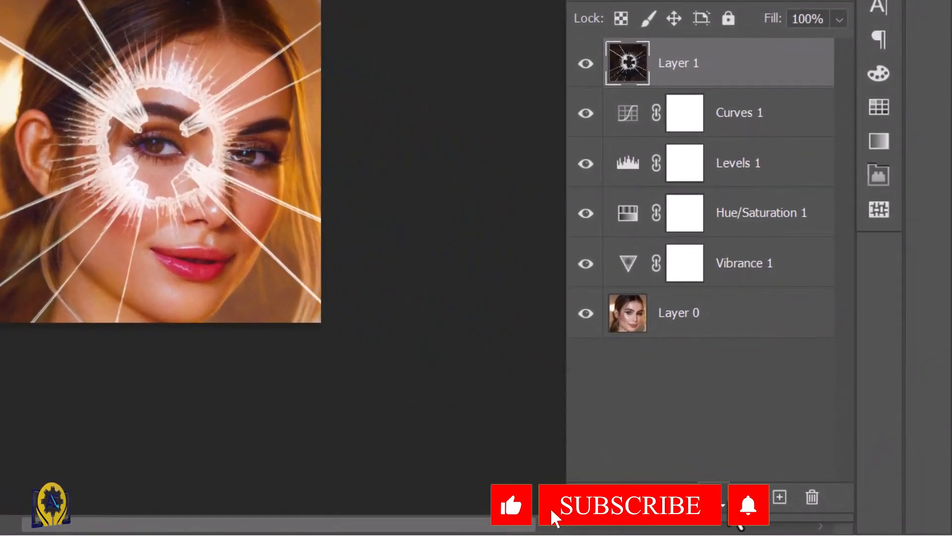
Step: Add a Vibrance adjustment layer with Vibrance +100 above the cracked-glass layer and clip it to that layer
{"action": "left_click", "coordinate": [739, 525]}
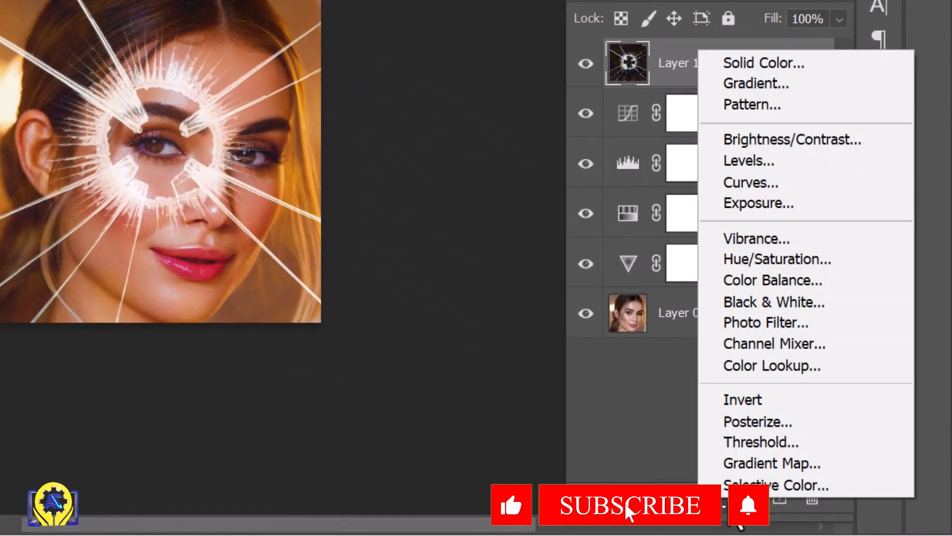
{"action": "left_click", "coordinate": [786, 243]}
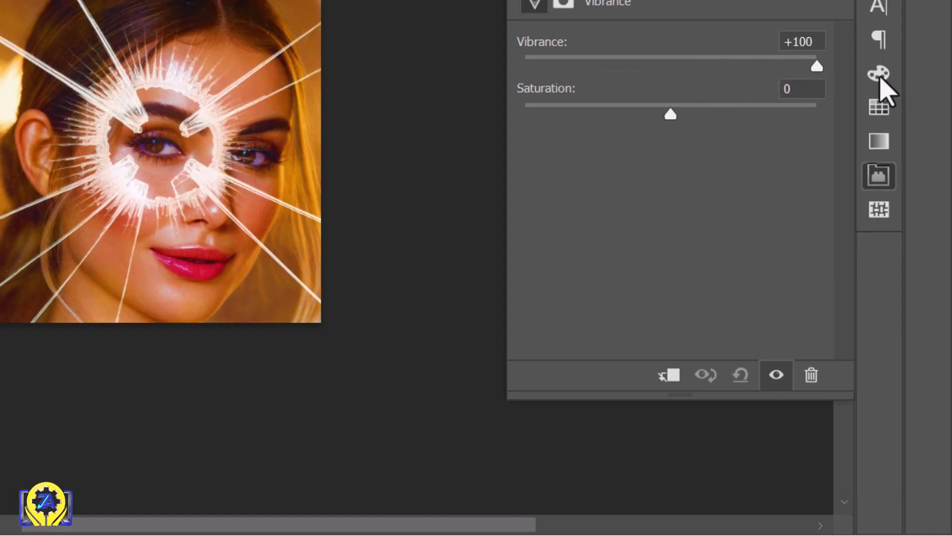
{"action": "left_click", "coordinate": [671, 380]}
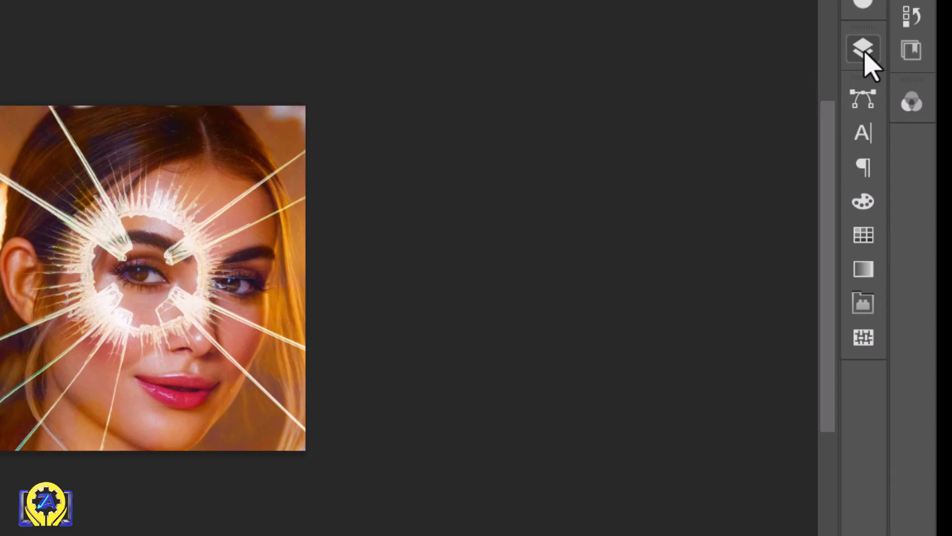
Step: Add a Brightness/Contrast adjustment layer with Brightness -15 and Contrast 43, clipped to the cracked-glass layer
{"action": "left_click", "coordinate": [863, 52]}
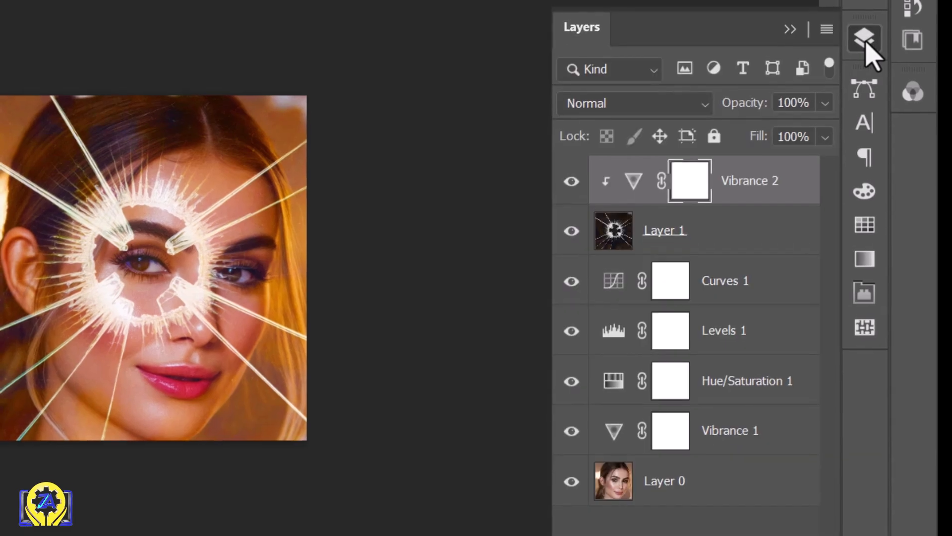
{"action": "left_click", "coordinate": [715, 498]}
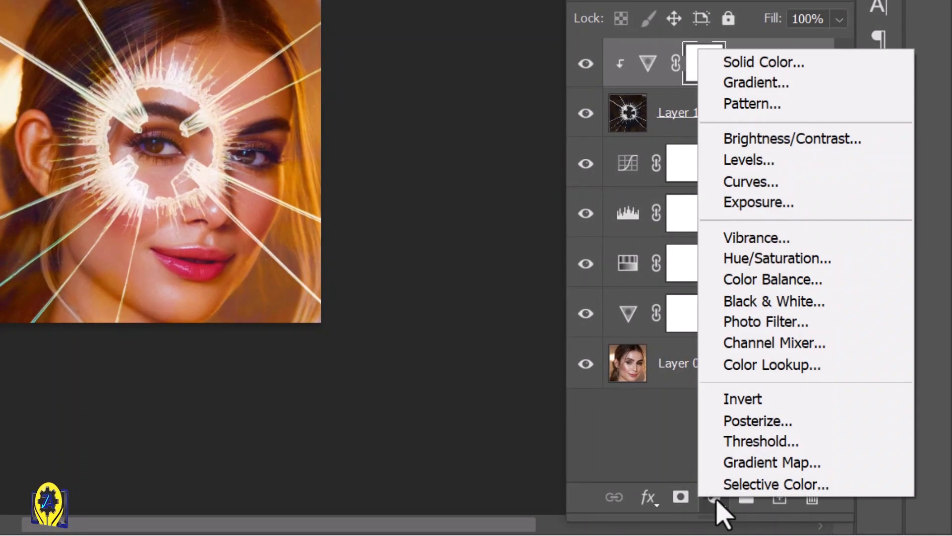
{"action": "left_click", "coordinate": [794, 141]}
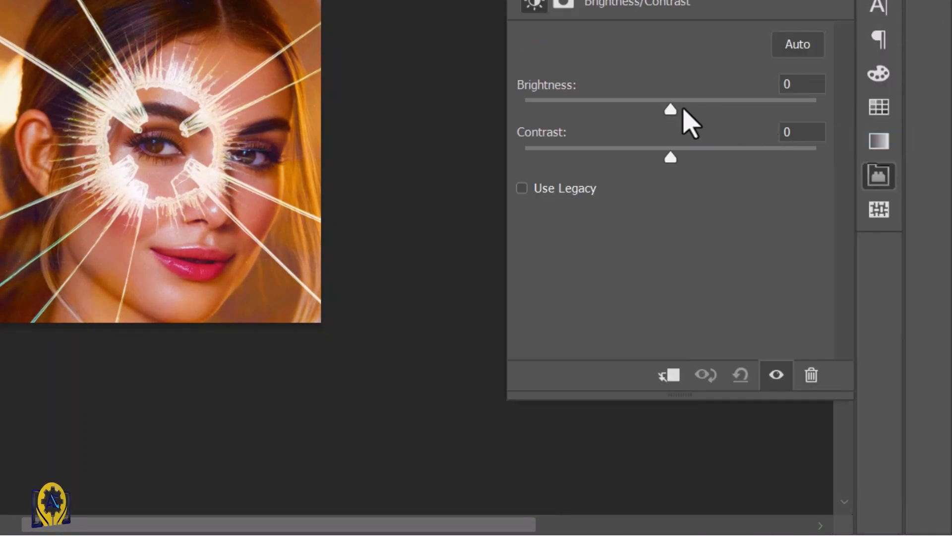
{"action": "mouse_move", "coordinate": [670, 106]}
{"action": "left_mouse_down"}
{"action": "mouse_move", "coordinate": [702, 108]}
{"action": "mouse_move", "coordinate": [664, 108]}
{"action": "mouse_move", "coordinate": [657, 118]}
{"action": "left_mouse_up"}
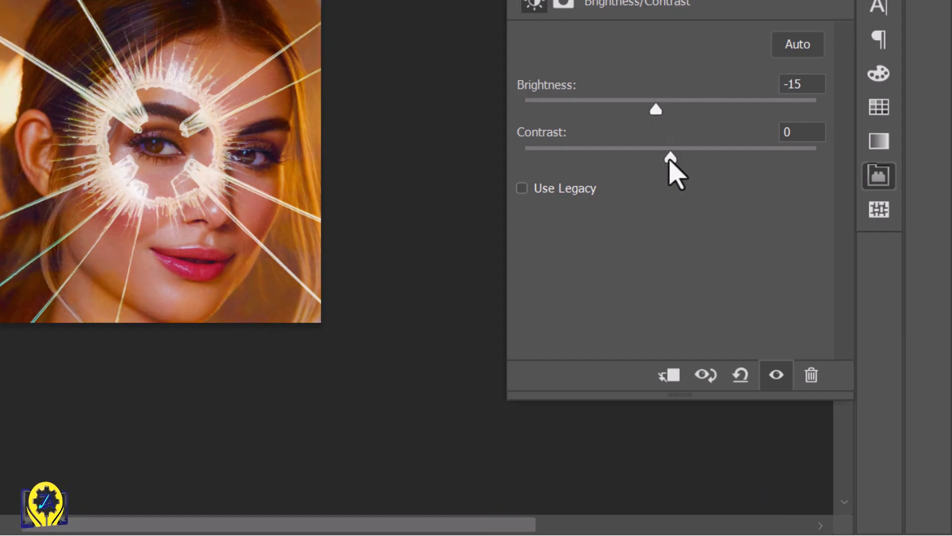
{"action": "left_click_drag", "start_coordinate": [669, 160], "coordinate": [643, 158]}
{"action": "left_click", "coordinate": [670, 376]}
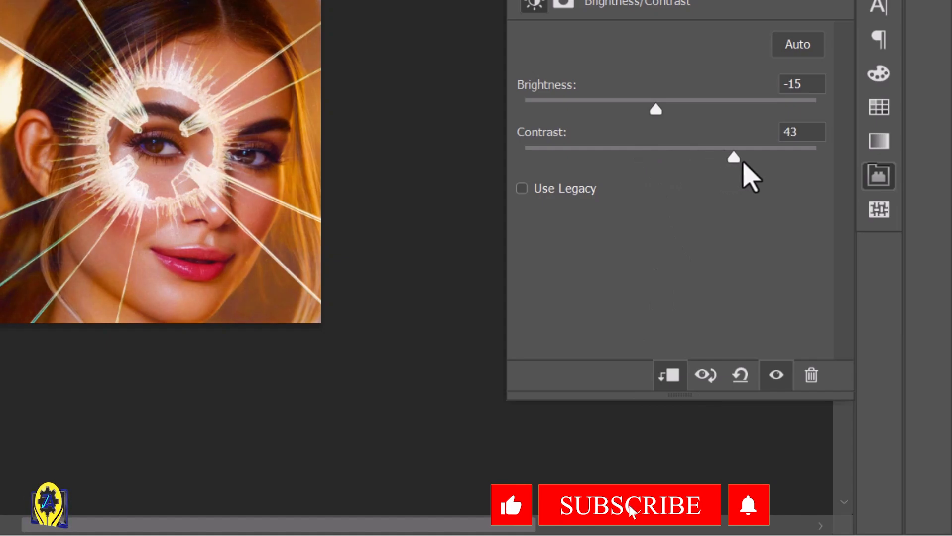
Step: Raise the clipped Brightness/Contrast adjustment's Contrast to 100 and set its Brightness to -12
{"action": "left_click_drag", "start_coordinate": [743, 162], "coordinate": [811, 151]}
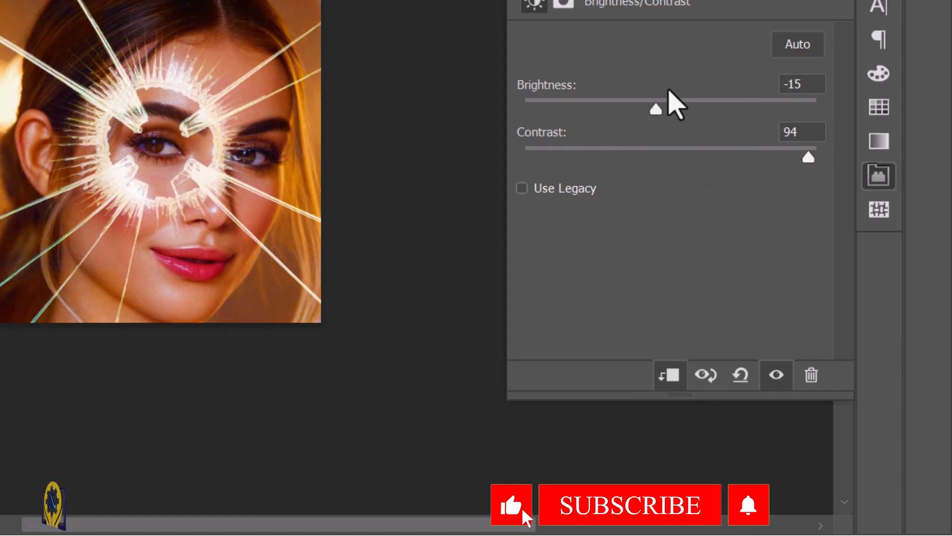
{"action": "left_click_drag", "start_coordinate": [647, 115], "coordinate": [676, 122]}
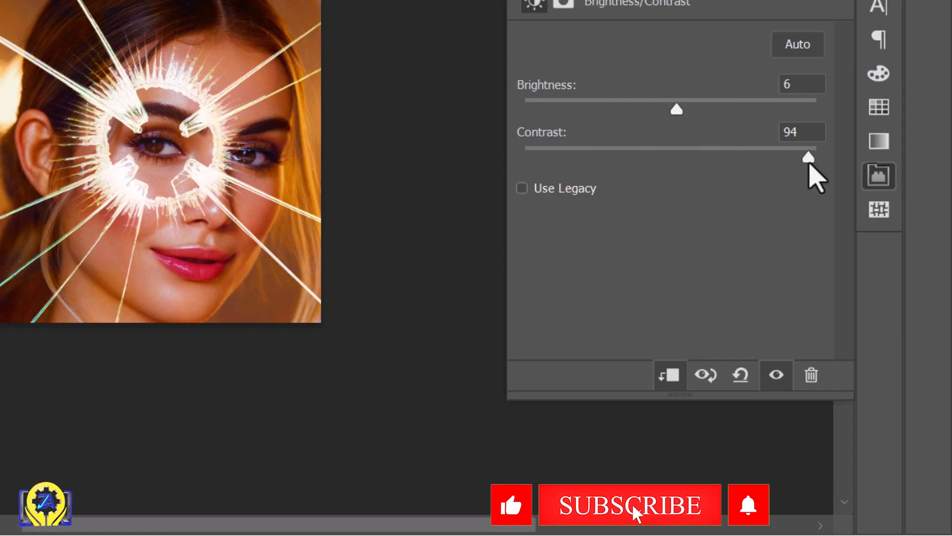
{"action": "mouse_move", "coordinate": [810, 165]}
{"action": "left_mouse_down"}
{"action": "mouse_move", "coordinate": [610, 162]}
{"action": "mouse_move", "coordinate": [818, 158]}
{"action": "left_mouse_up"}
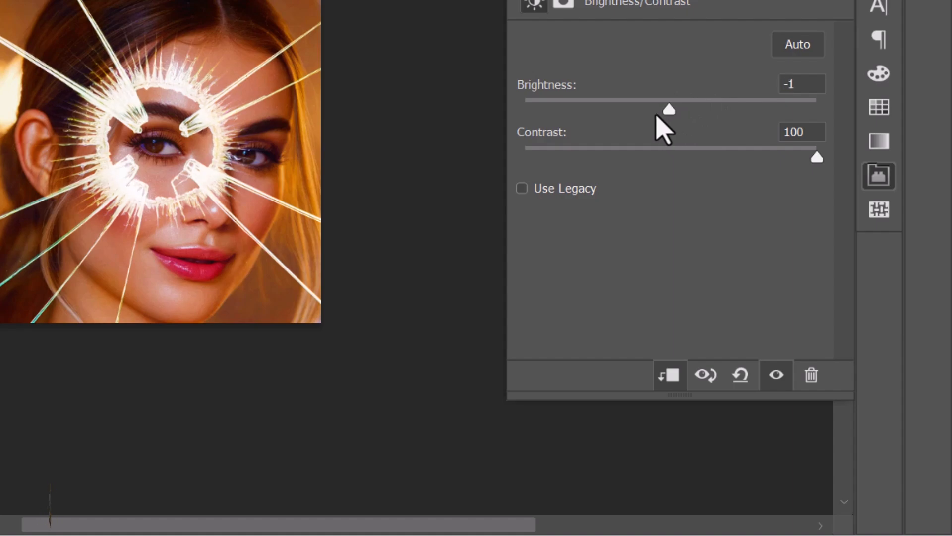
{"action": "mouse_move", "coordinate": [657, 117]}
{"action": "left_mouse_down"}
{"action": "mouse_move", "coordinate": [645, 120]}
{"action": "mouse_move", "coordinate": [658, 117]}
{"action": "left_mouse_up"}
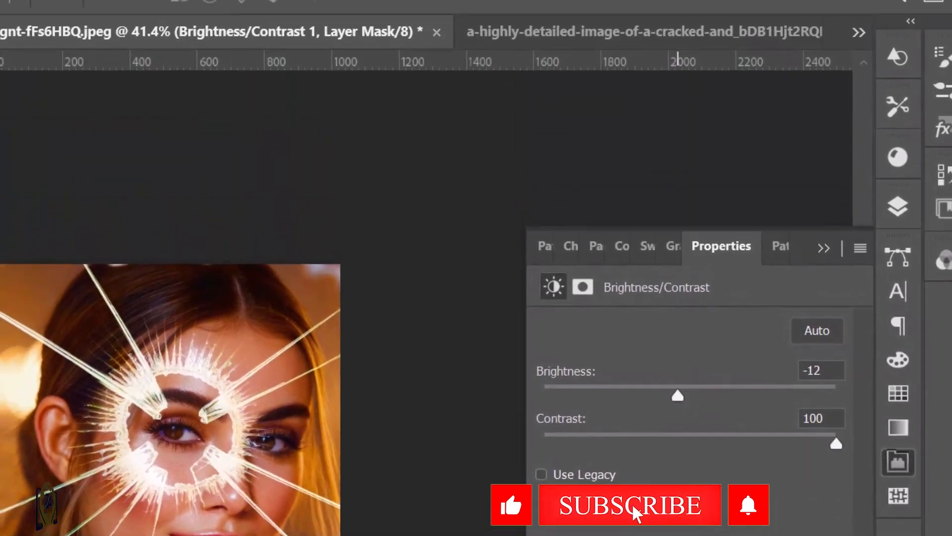
{"action": "left_click", "coordinate": [823, 249]}
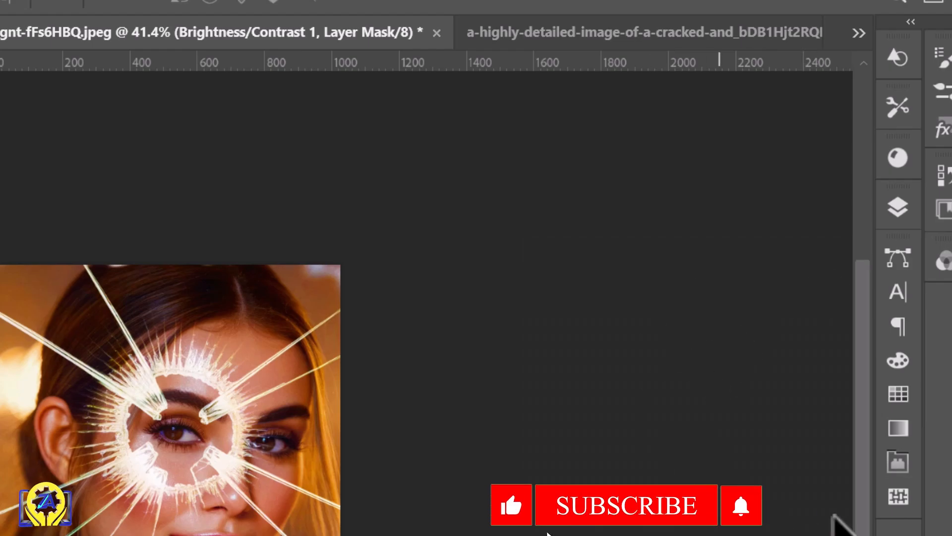
Step: Add a Gradient fill layer at the top of the layer stack with the Radial style
{"action": "left_click", "coordinate": [901, 214]}
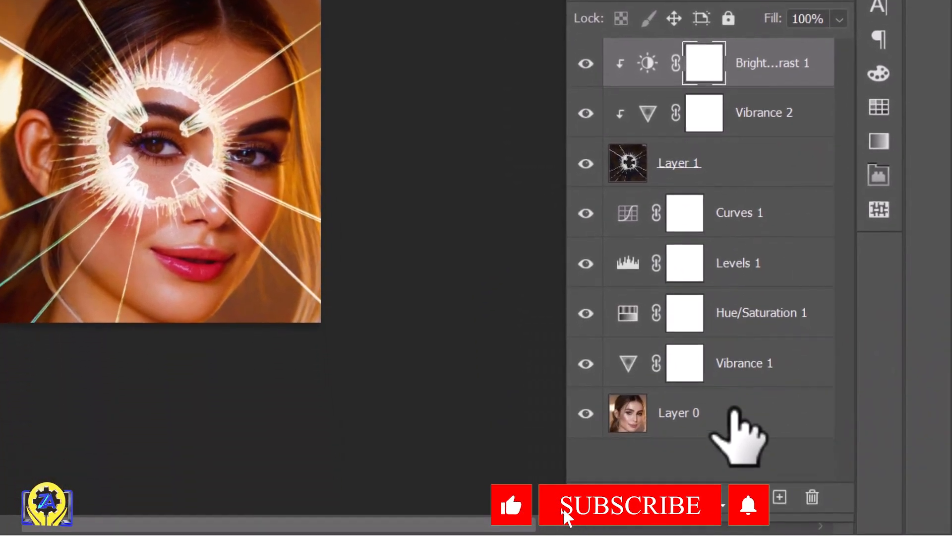
{"action": "left_click", "coordinate": [723, 506]}
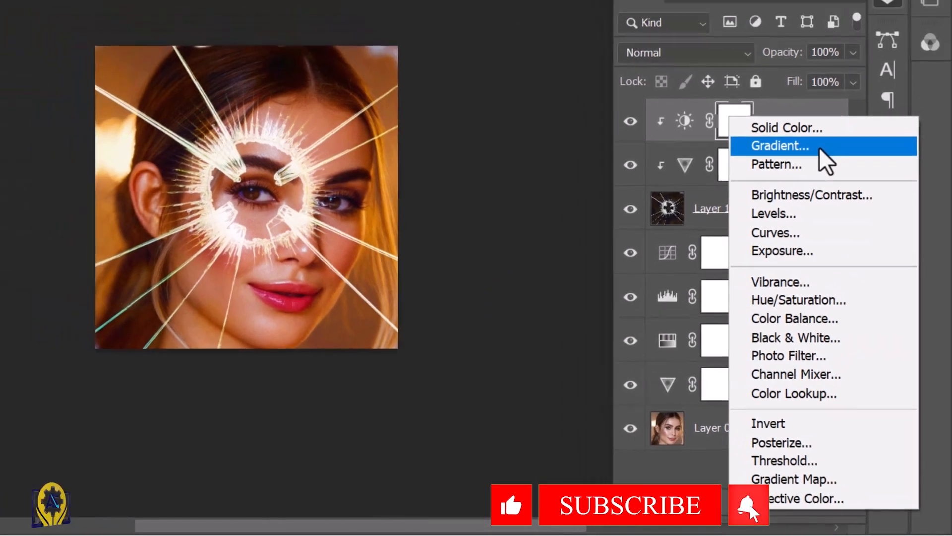
{"action": "left_click", "coordinate": [819, 147]}
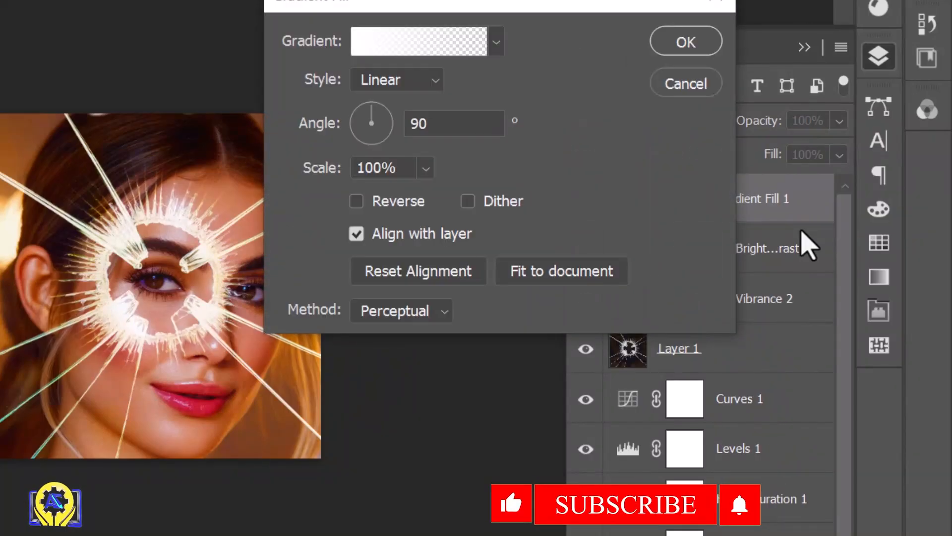
{"action": "left_click", "coordinate": [399, 80]}
{"action": "left_click", "coordinate": [377, 123]}
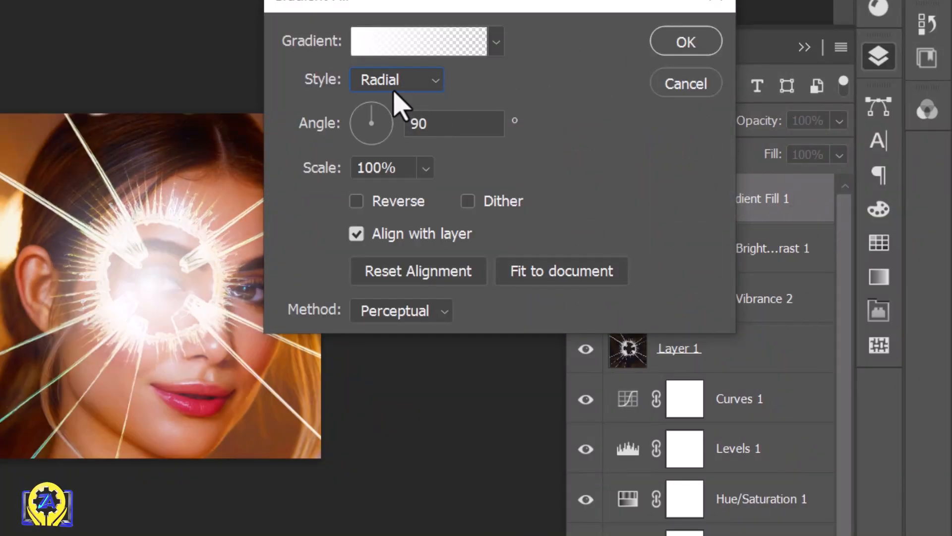
Step: Set the gradient's starting color stop to a dark brown based on a color sampled from the portrait's background
{"action": "left_click", "coordinate": [374, 44]}
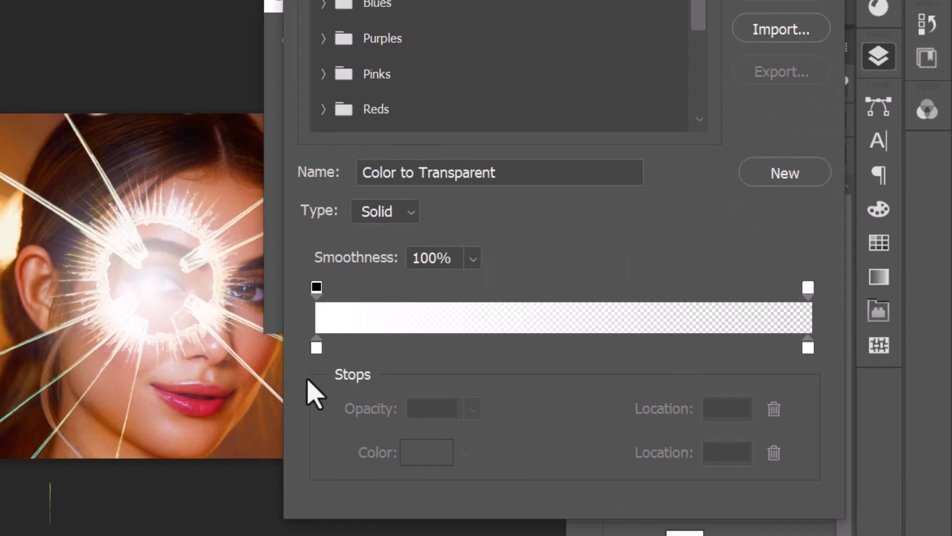
{"action": "left_click", "coordinate": [316, 347]}
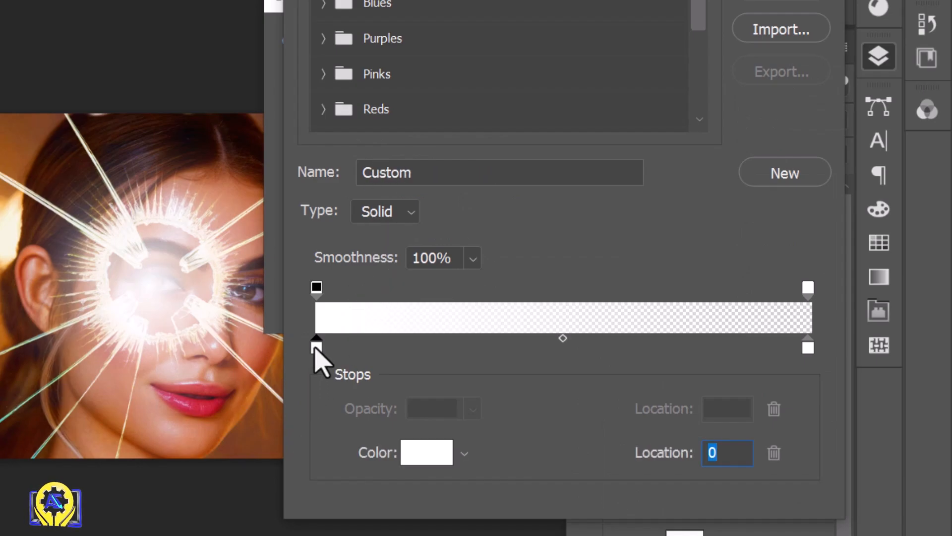
{"action": "left_click", "coordinate": [424, 452]}
{"action": "left_click", "coordinate": [410, 450]}
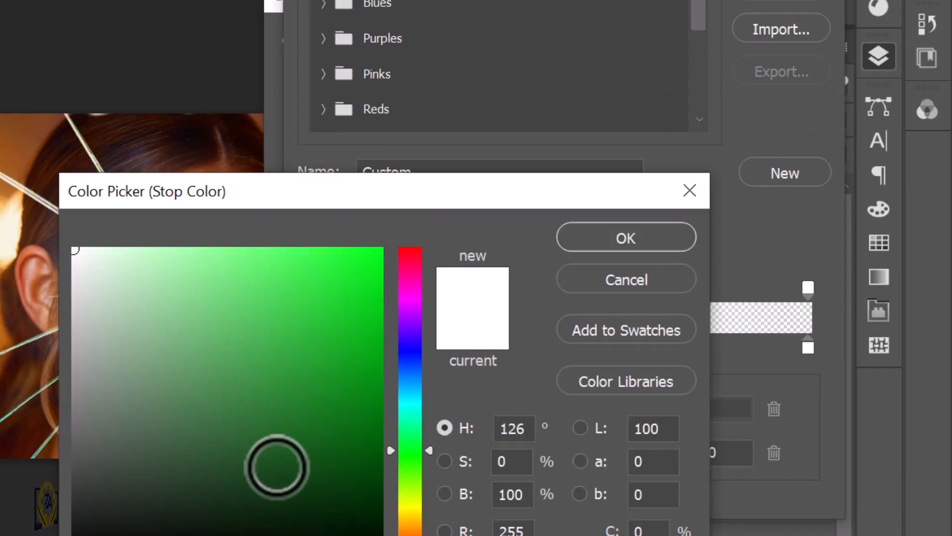
{"action": "left_click", "coordinate": [78, 534]}
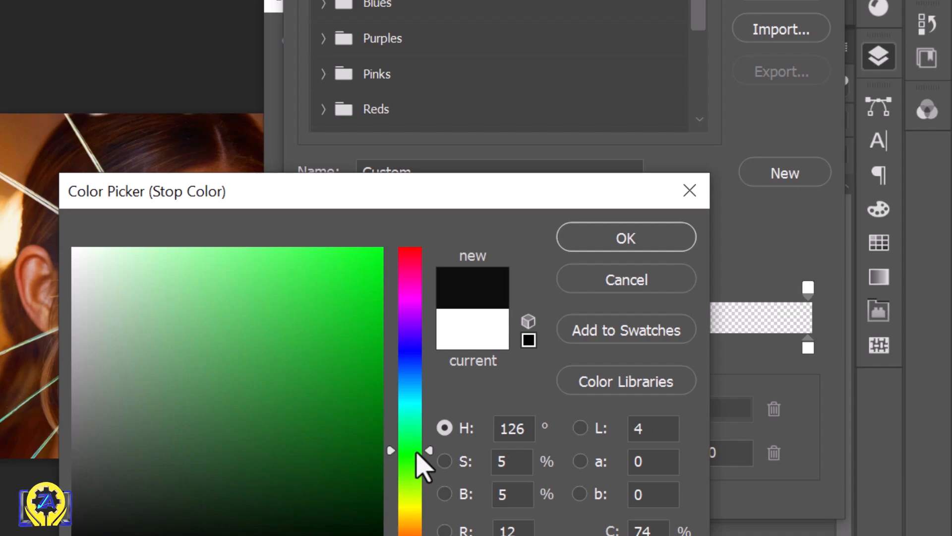
{"action": "left_click_drag", "start_coordinate": [410, 452], "coordinate": [409, 517]}
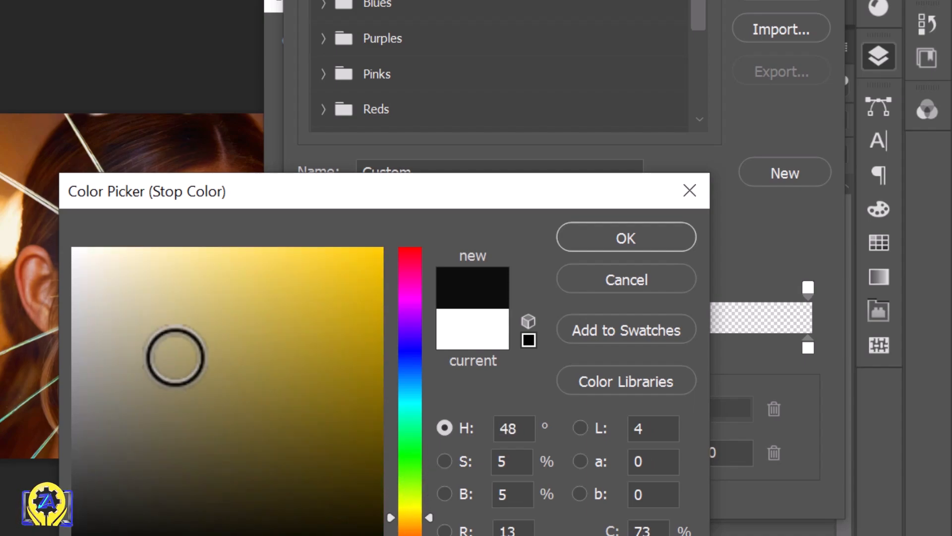
{"action": "left_click", "coordinate": [20, 124]}
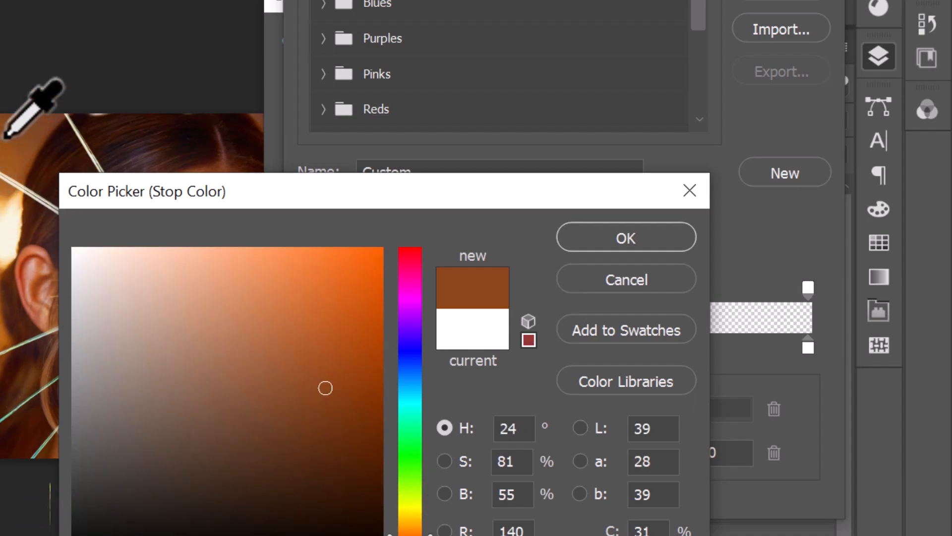
{"action": "left_click_drag", "start_coordinate": [325, 388], "coordinate": [356, 467]}
{"action": "left_click", "coordinate": [647, 248]}
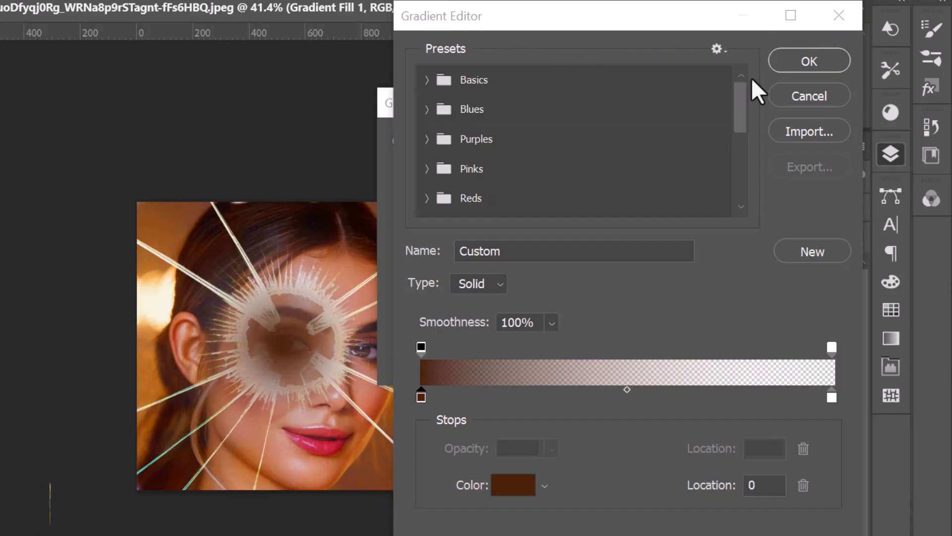
{"action": "left_click", "coordinate": [808, 58]}
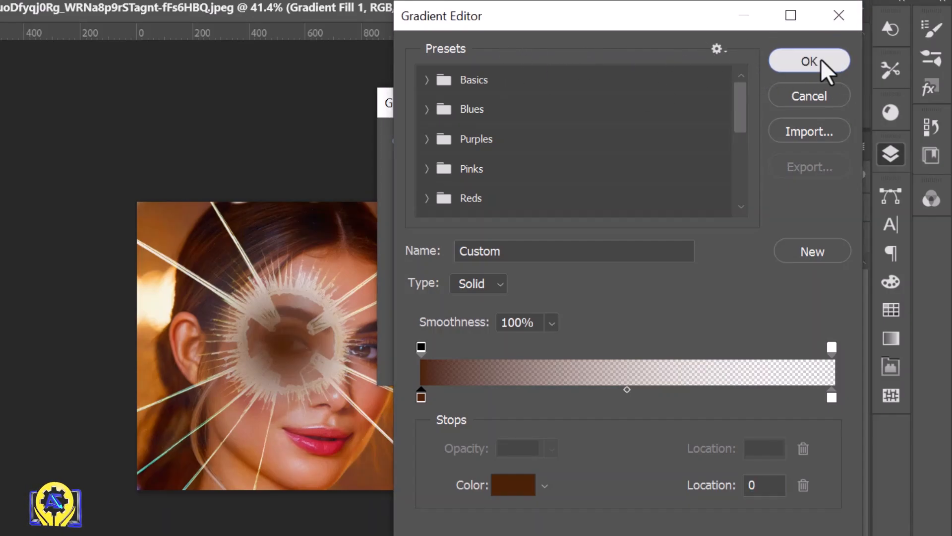
{"action": "left_click", "coordinate": [821, 59]}
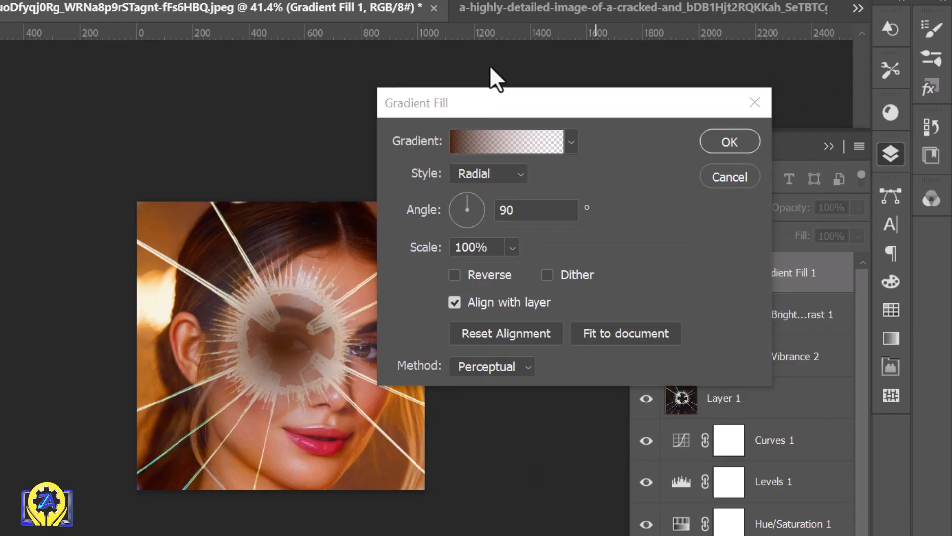
Step: Reverse the brown radial gradient and enlarge its scale, and reduce the gradient layer's Fill to 54%
{"action": "left_click", "coordinate": [453, 275]}
{"action": "left_click", "coordinate": [454, 275]}
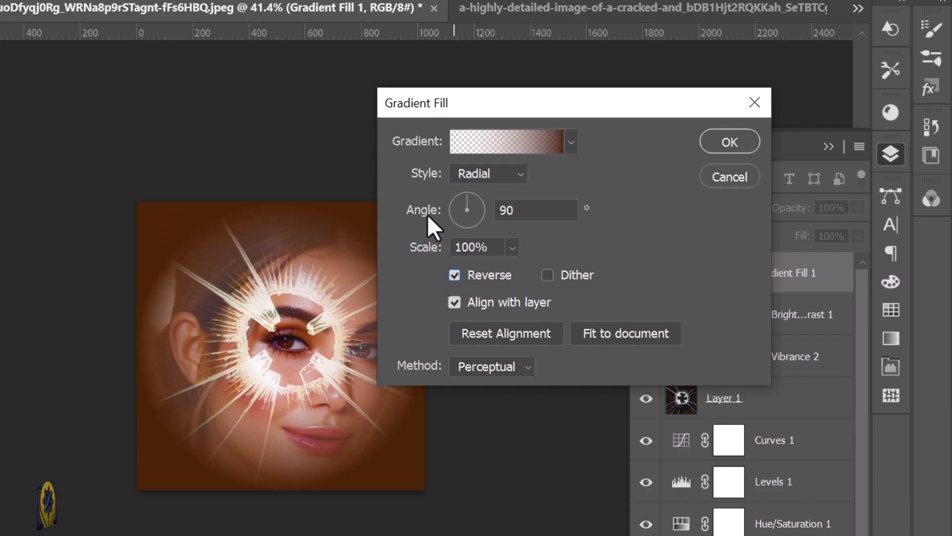
{"action": "left_click_drag", "start_coordinate": [427, 252], "coordinate": [449, 252]}
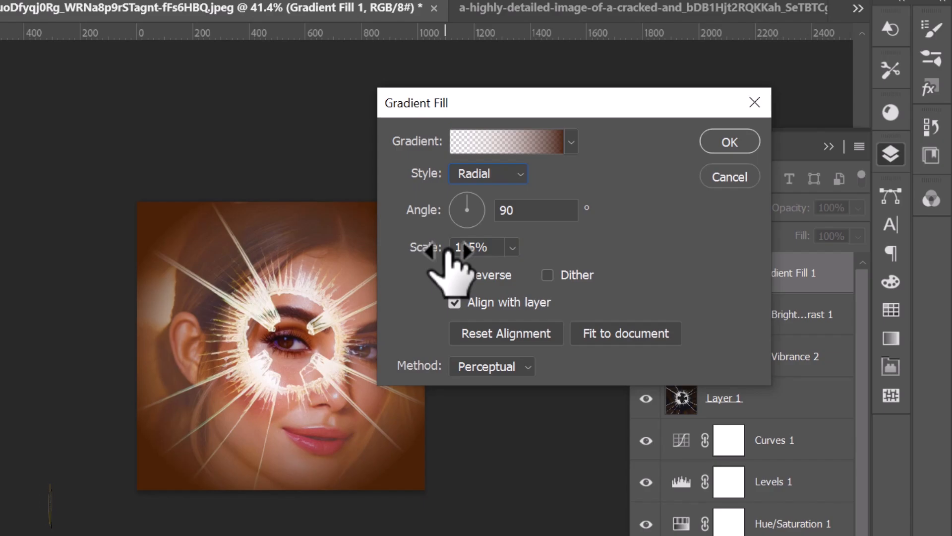
{"action": "left_click", "coordinate": [737, 144]}
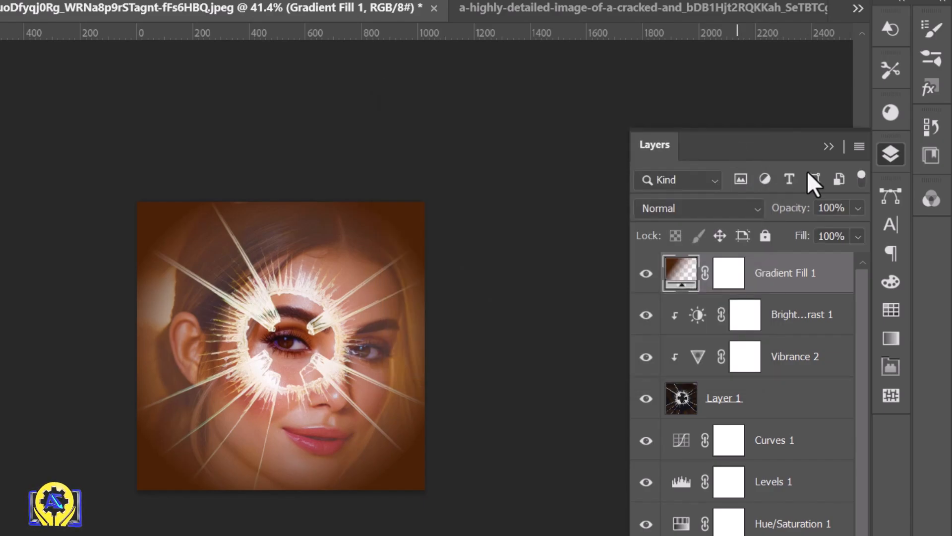
{"action": "left_click_drag", "start_coordinate": [816, 240], "coordinate": [749, 242]}
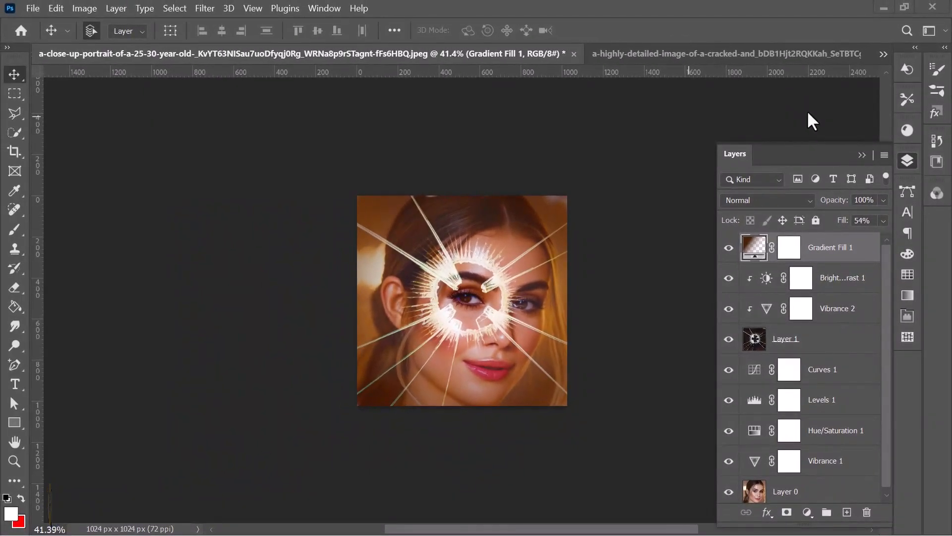
Step: Copy the glassssss texture layer from the cracked-glass document into the portrait, covering the canvas, and set its blend mode to Screen
{"action": "left_click", "coordinate": [633, 59]}
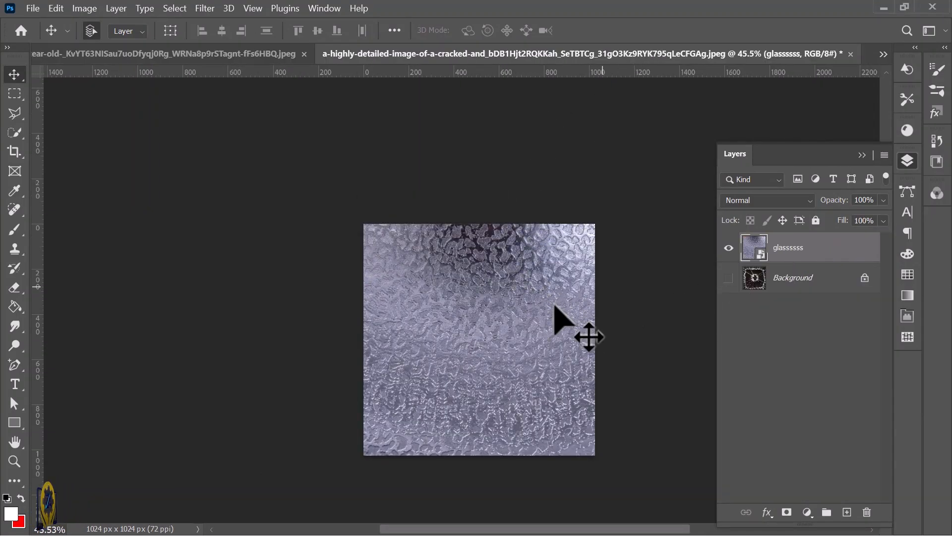
{"action": "left_click_drag", "start_coordinate": [806, 246], "coordinate": [421, 273]}
{"action": "left_click_drag", "start_coordinate": [481, 281], "coordinate": [476, 306]}
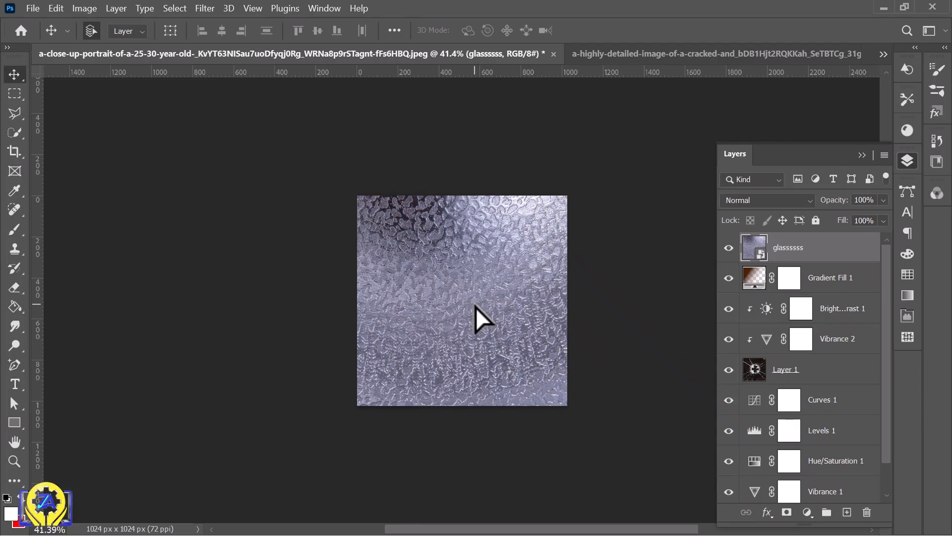
{"action": "key", "text": "alt+shift+s"}
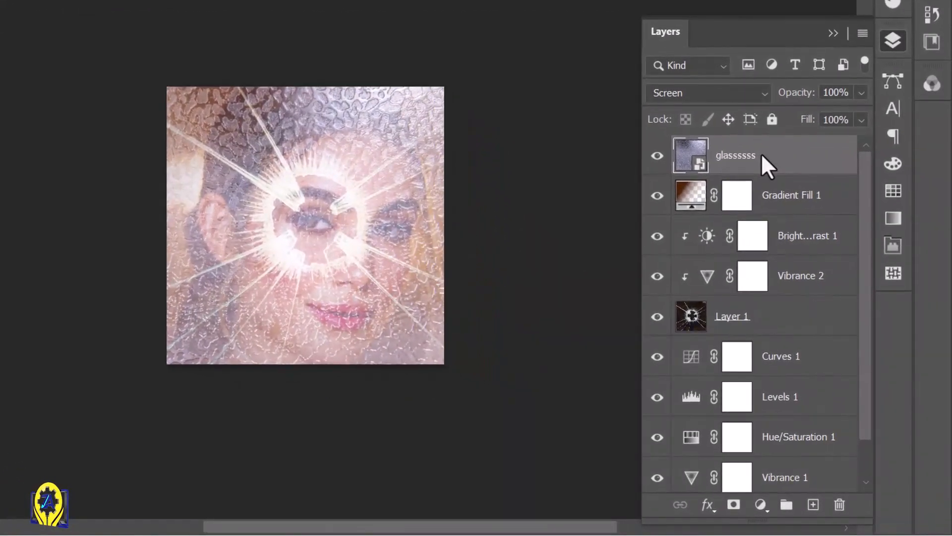
Step: Rasterize the glassssss texture layer
{"action": "right_click", "coordinate": [762, 153]}
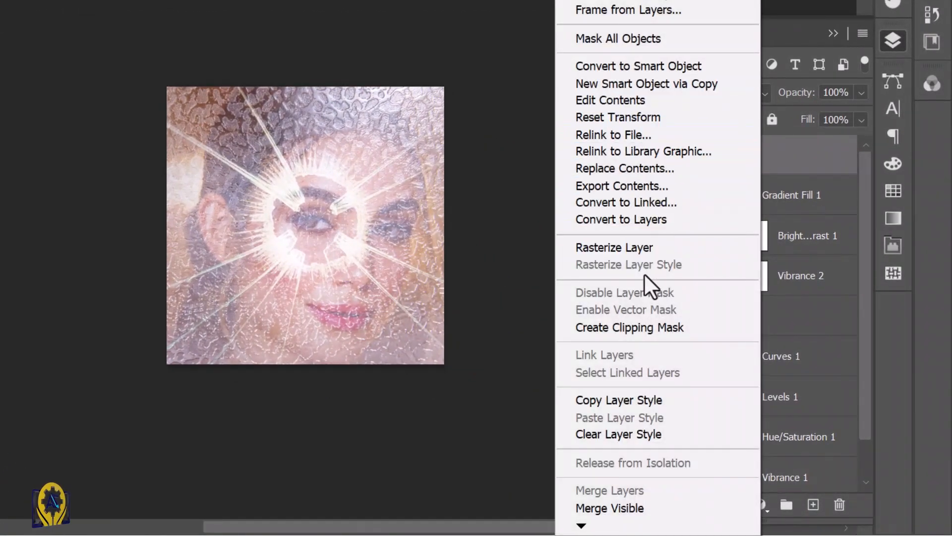
{"action": "left_click", "coordinate": [644, 247]}
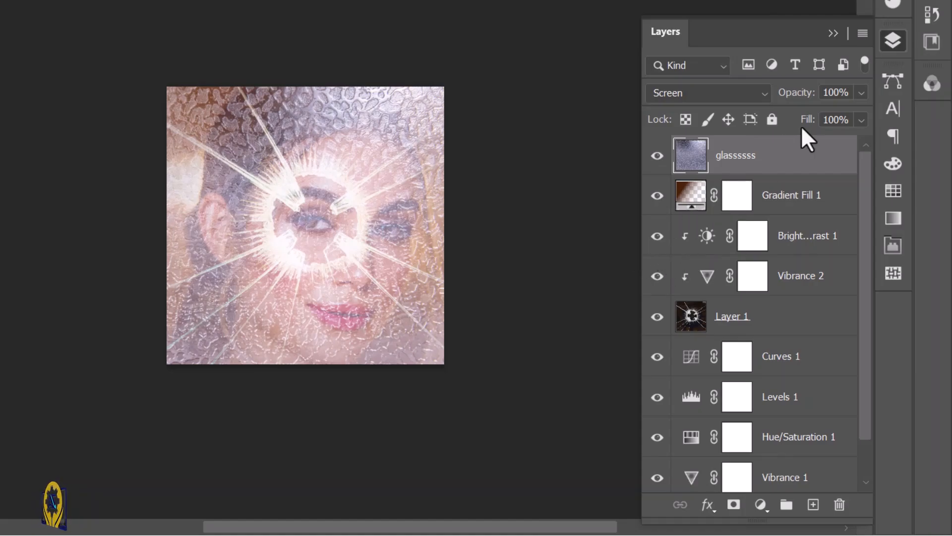
{"action": "mouse_move", "coordinate": [765, 155]}
{"action": "left_mouse_down"}
{"action": "mouse_move", "coordinate": [744, 202]}
{"action": "mouse_move", "coordinate": [755, 159]}
{"action": "left_mouse_up"}
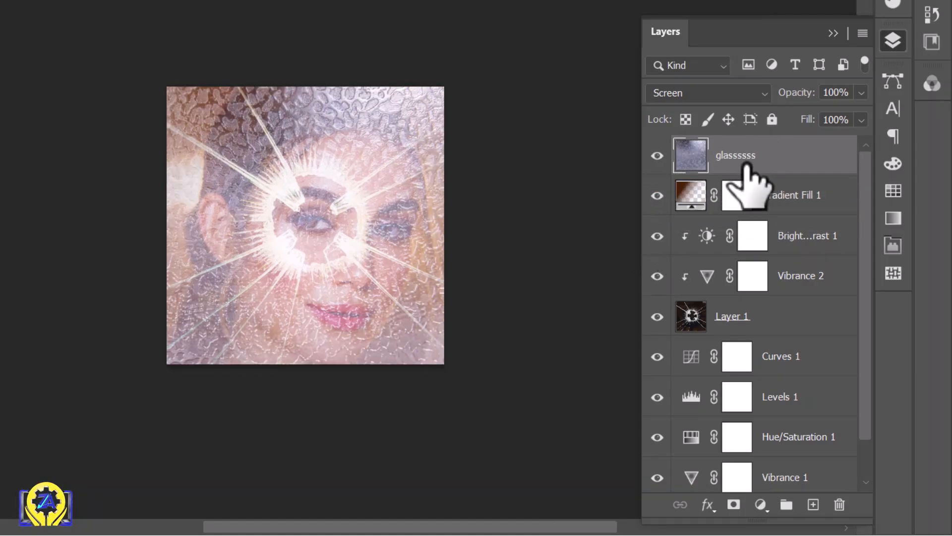
Step: Clip the glassssss layer to the brown gradient fill layer and set its blend mode to Linear Light
{"action": "right_click", "coordinate": [746, 159]}
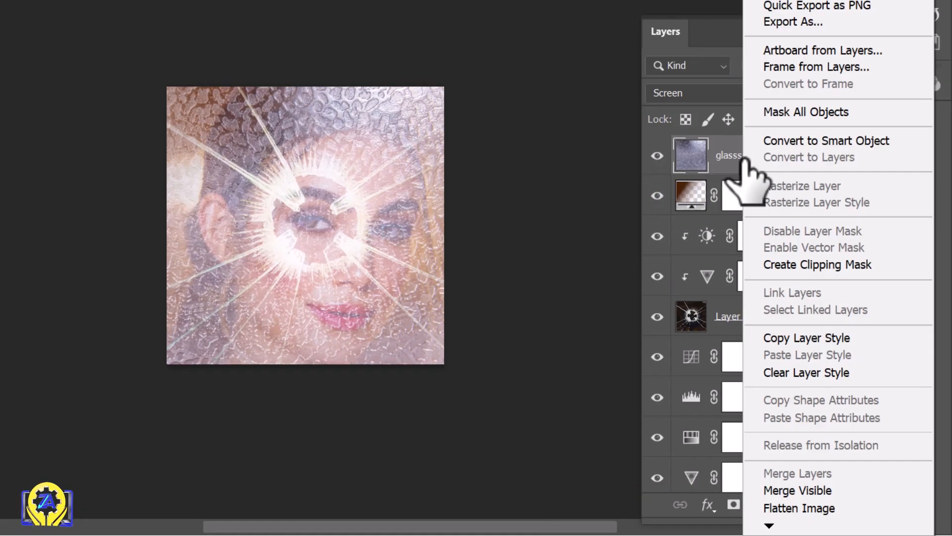
{"action": "left_click", "coordinate": [794, 265]}
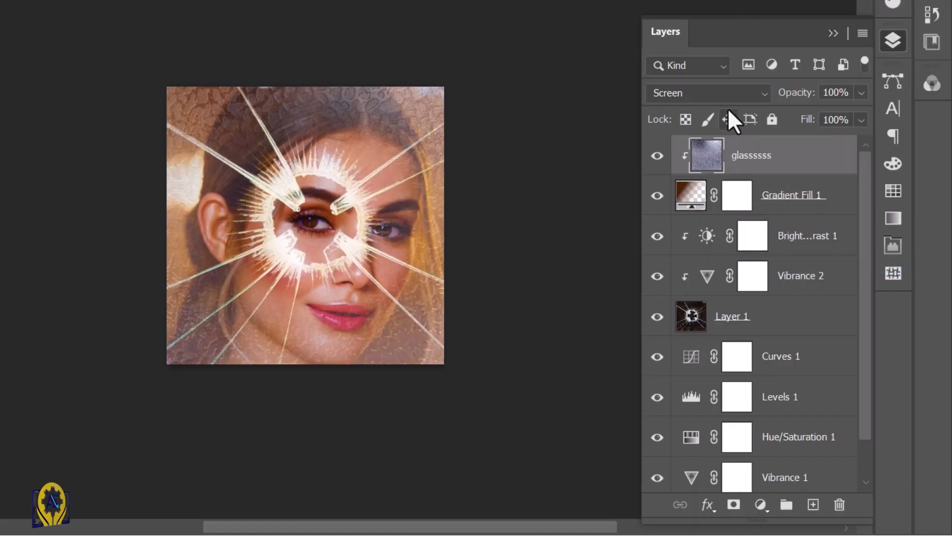
{"action": "left_click", "coordinate": [719, 93]}
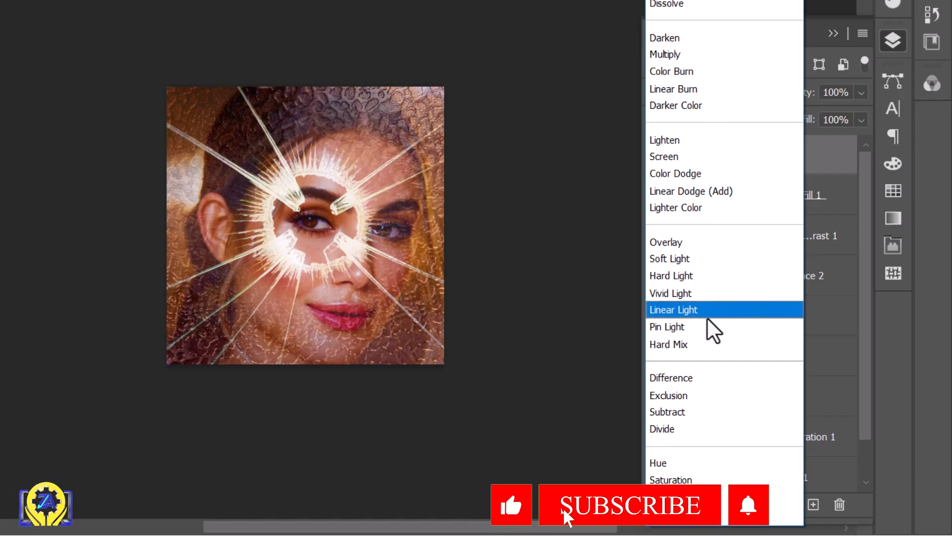
{"action": "left_click", "coordinate": [693, 311]}
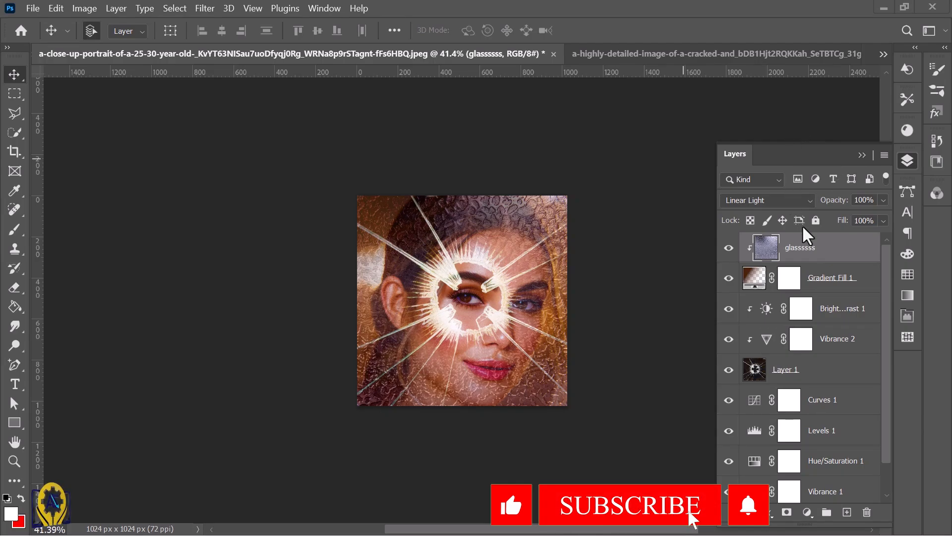
Step: Edit the brown gradient fill beneath the glass texture and set its scale to 40%
{"action": "left_click", "coordinate": [763, 278]}
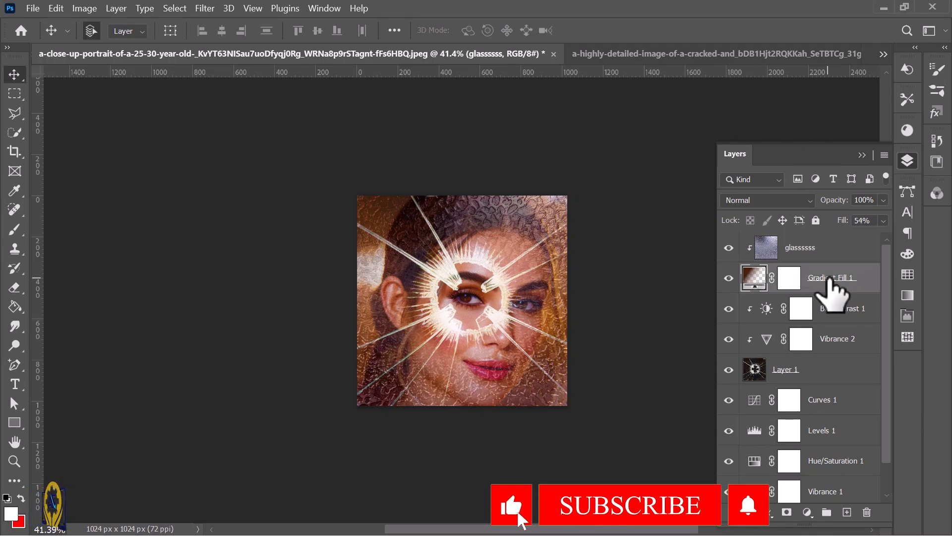
{"action": "double_click", "coordinate": [757, 276]}
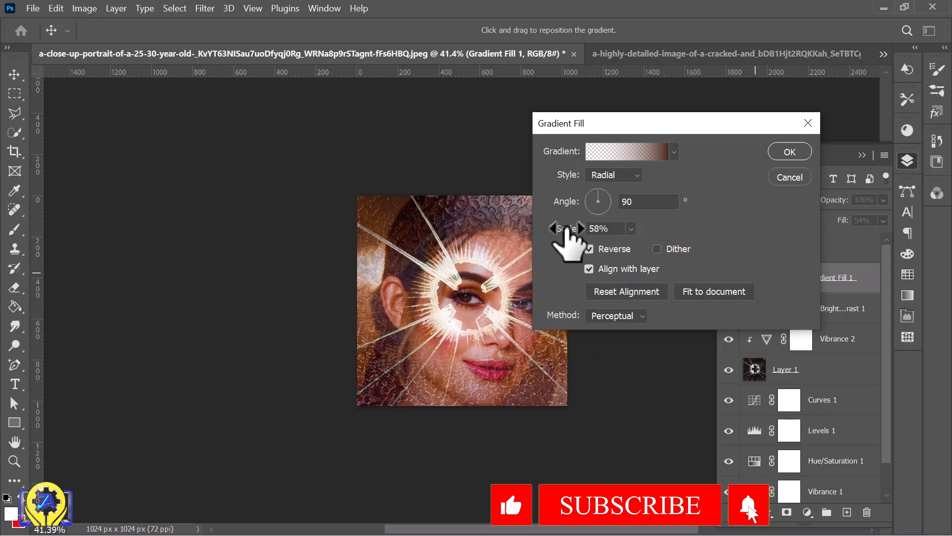
{"action": "mouse_move", "coordinate": [570, 229]}
{"action": "left_mouse_down"}
{"action": "mouse_move", "coordinate": [623, 229]}
{"action": "mouse_move", "coordinate": [555, 228]}
{"action": "left_mouse_up"}
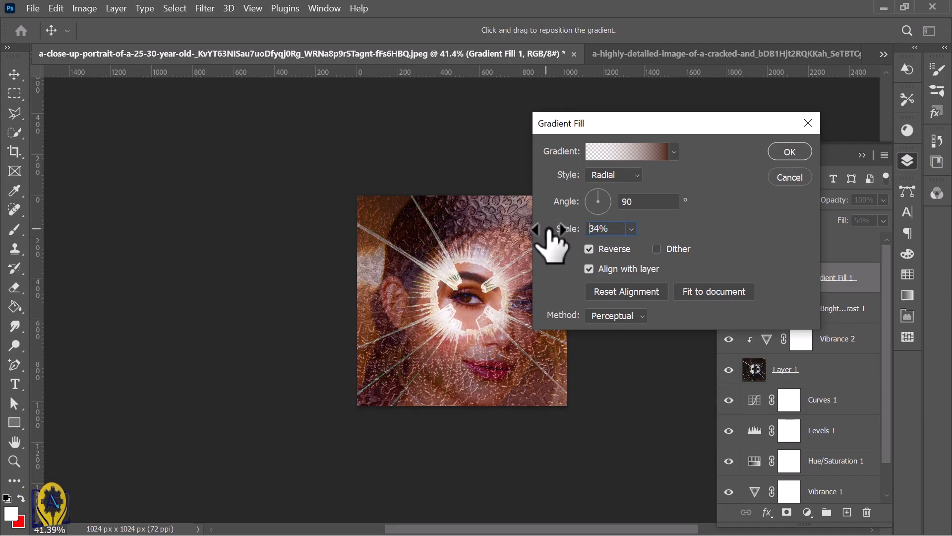
{"action": "left_click_drag", "start_coordinate": [552, 229], "coordinate": [556, 229]}
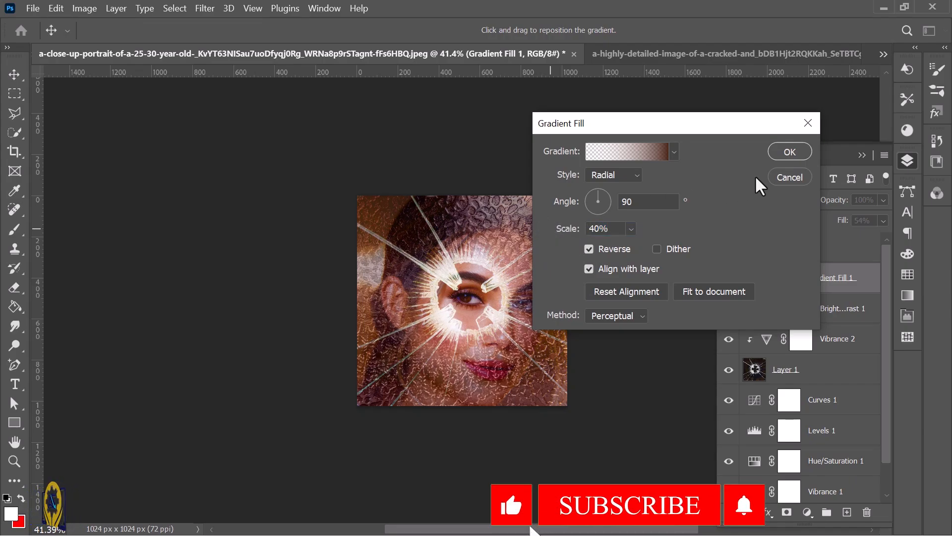
{"action": "left_click", "coordinate": [788, 152]}
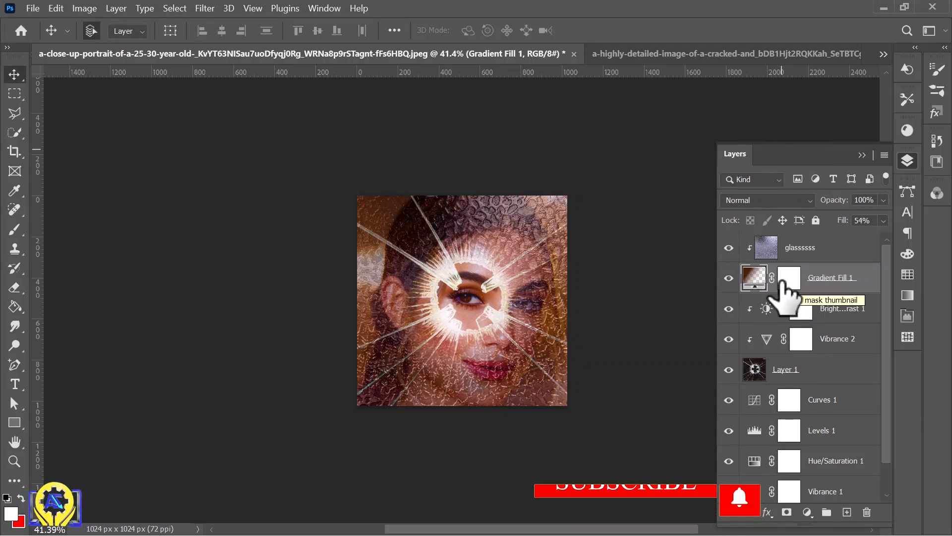
Step: Add a new Gradient fill layer above the glassssss texture layer
{"action": "scroll", "coordinate": [527, 320], "scroll_direction": "down", "scroll_amount": 4}
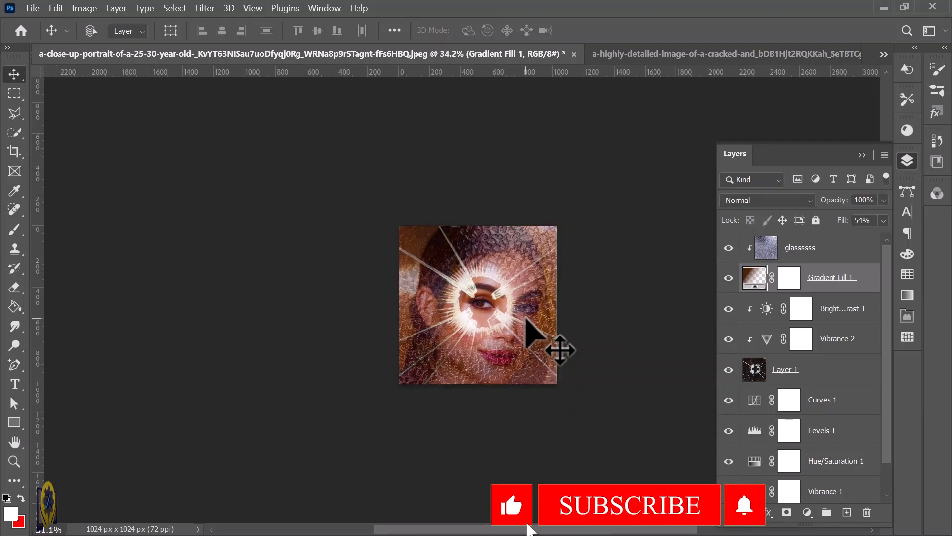
{"action": "scroll", "coordinate": [527, 320], "scroll_direction": "up", "scroll_amount": 3}
{"action": "scroll", "coordinate": [527, 320], "scroll_direction": "up", "scroll_amount": 3}
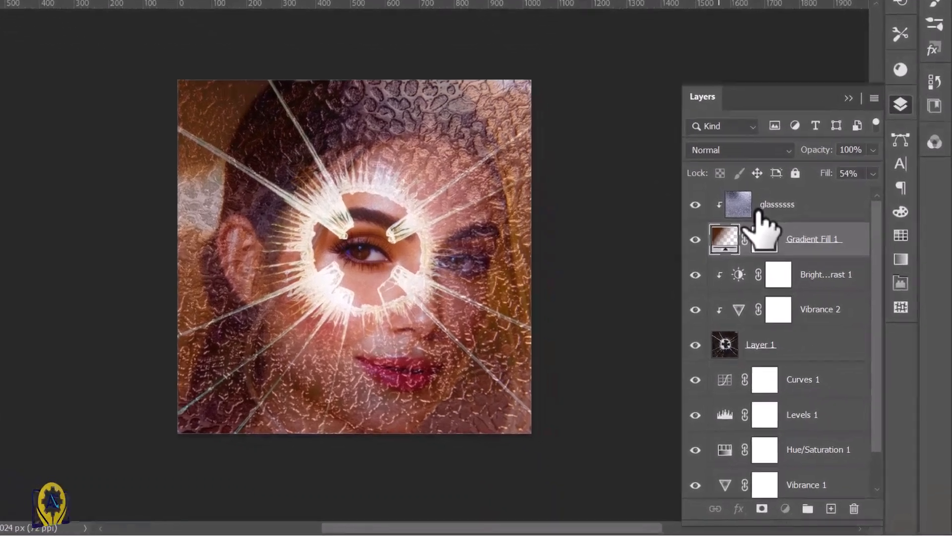
{"action": "left_click", "coordinate": [774, 247]}
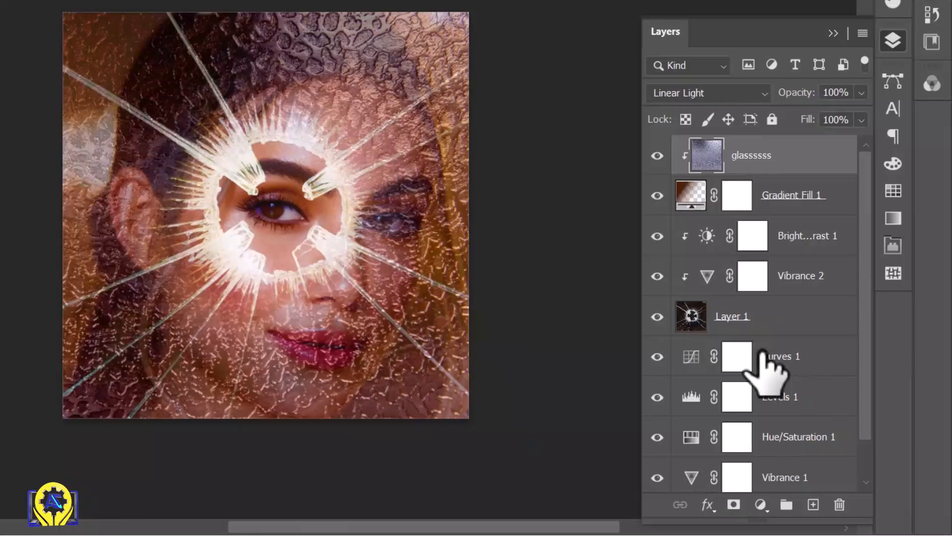
{"action": "left_click", "coordinate": [762, 503]}
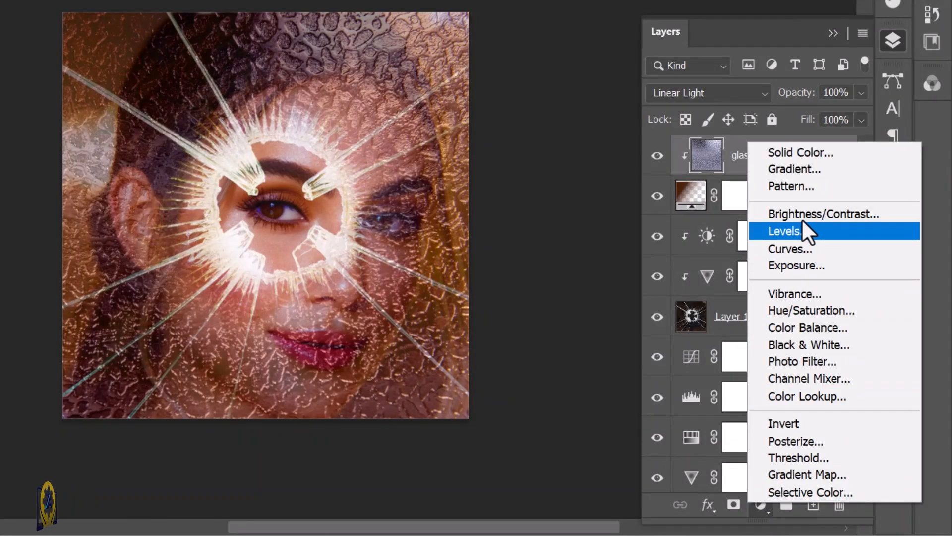
{"action": "left_click", "coordinate": [797, 170]}
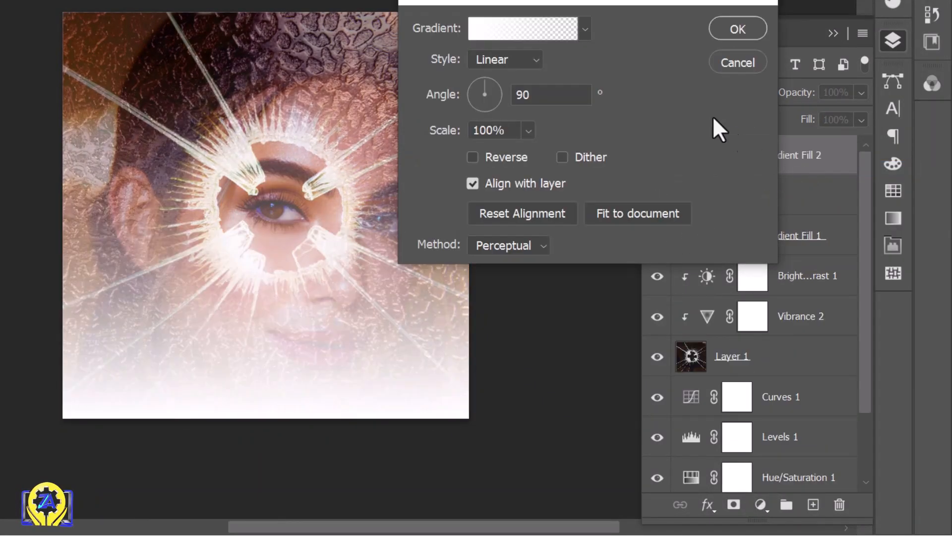
Step: Set the new gradient's starting color stop to black (000000) so it fades from black to transparent
{"action": "left_click", "coordinate": [475, 28]}
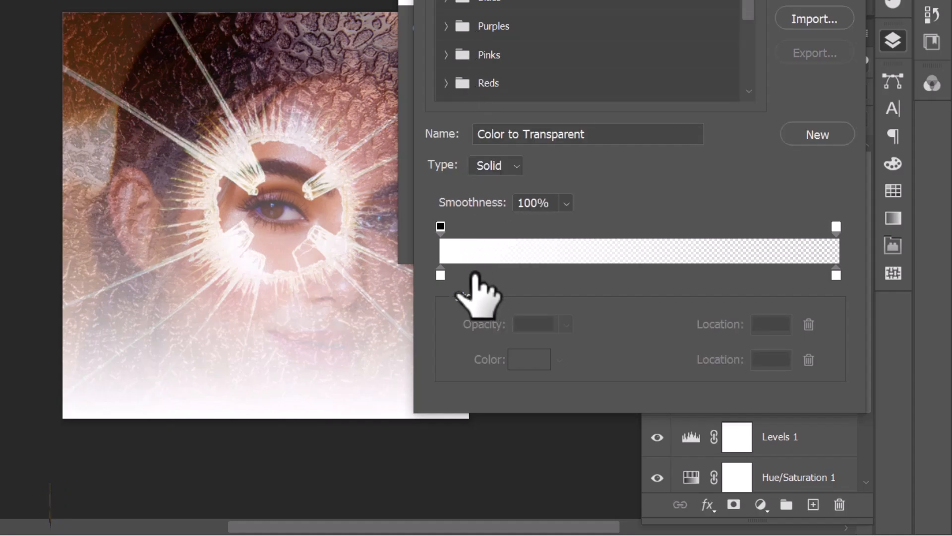
{"action": "left_click", "coordinate": [440, 274]}
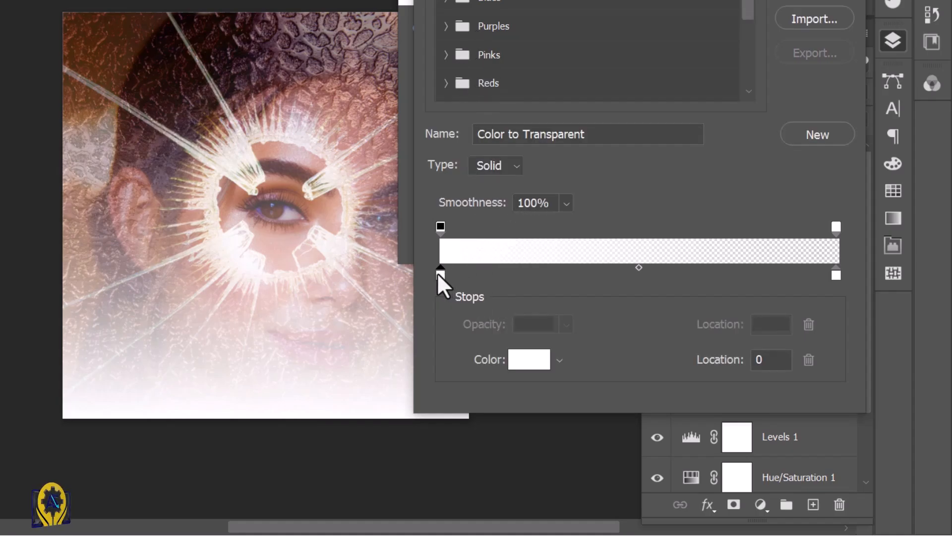
{"action": "left_click", "coordinate": [531, 361]}
{"action": "left_click", "coordinate": [375, 246]}
{"action": "mouse_move", "coordinate": [375, 246]}
{"action": "left_mouse_down"}
{"action": "mouse_move", "coordinate": [228, 499]}
{"action": "mouse_move", "coordinate": [208, 511]}
{"action": "left_mouse_up"}
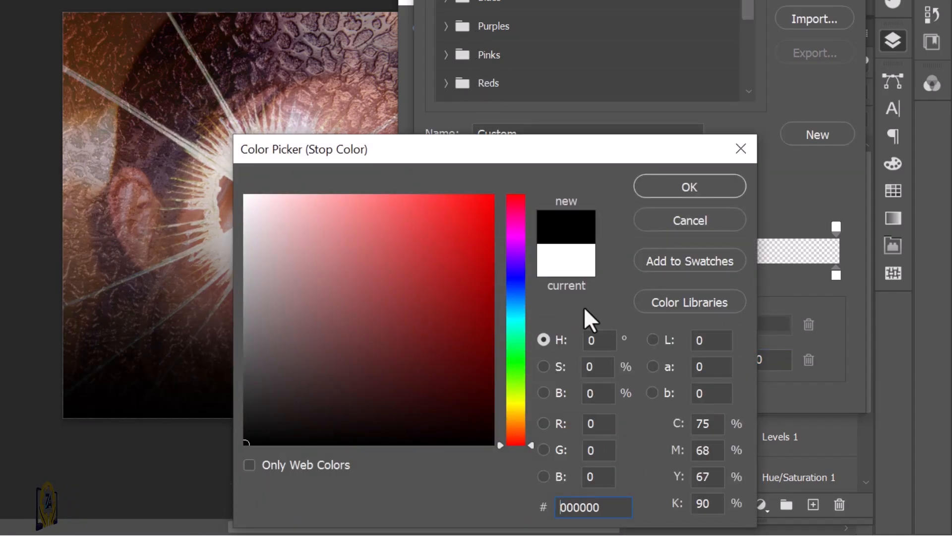
{"action": "left_click", "coordinate": [674, 186]}
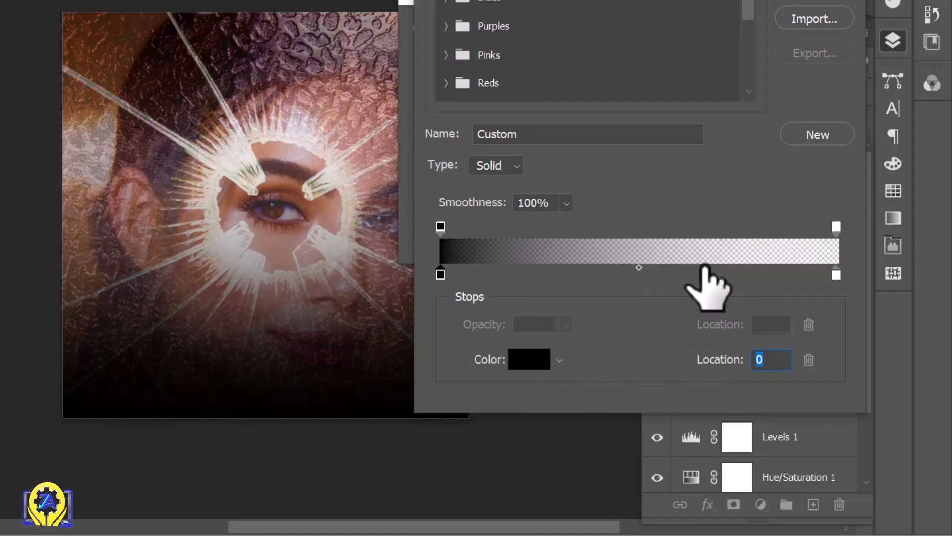
{"action": "key", "text": "Return"}
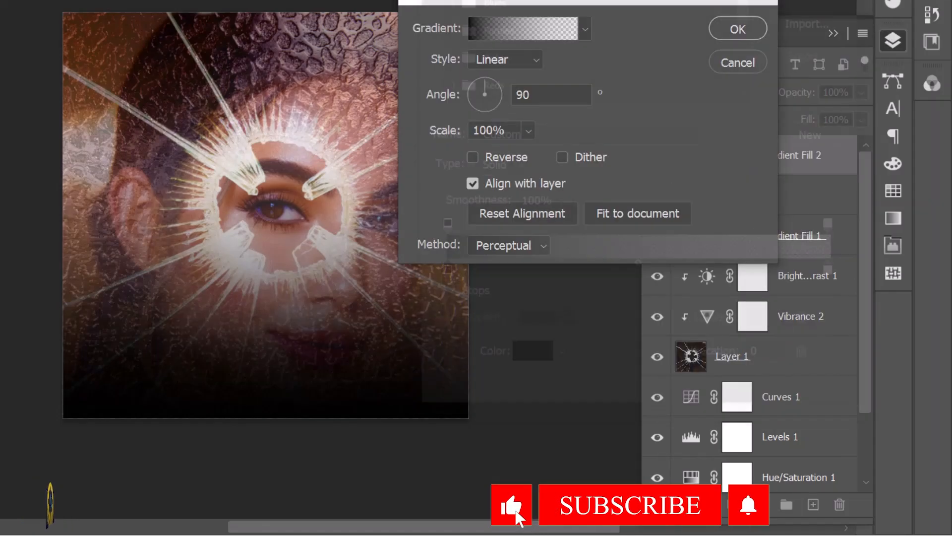
Step: Make the black gradient a reversed Radial one with a scale of 139%
{"action": "left_click", "coordinate": [504, 59]}
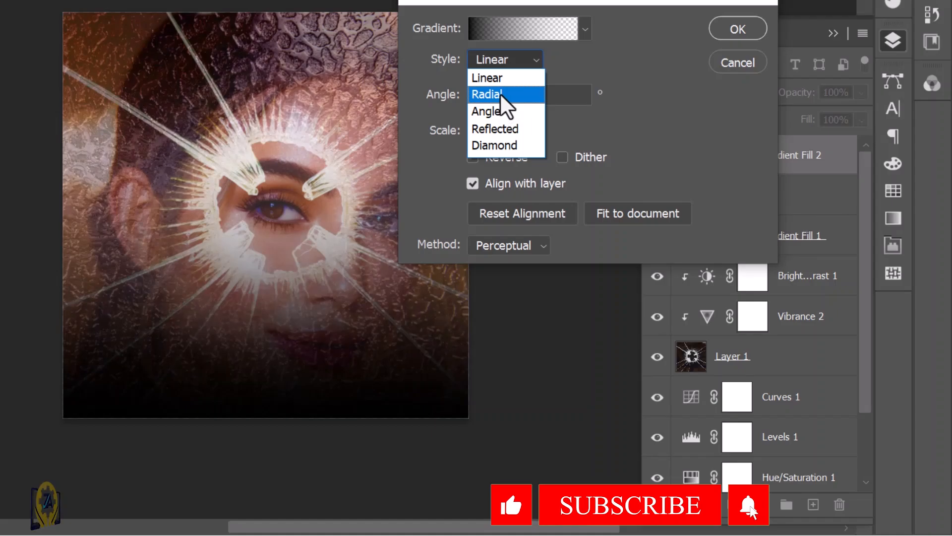
{"action": "left_click", "coordinate": [501, 94]}
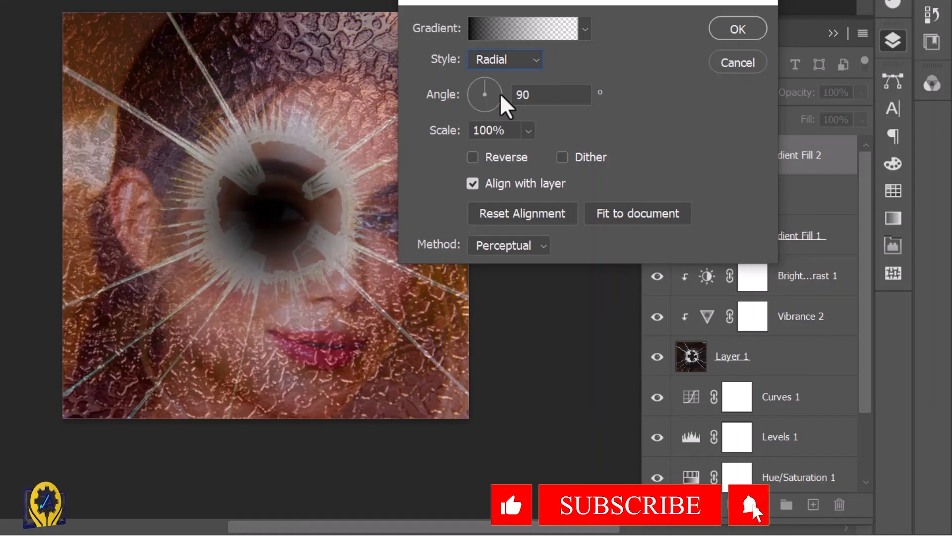
{"action": "left_click", "coordinate": [473, 155]}
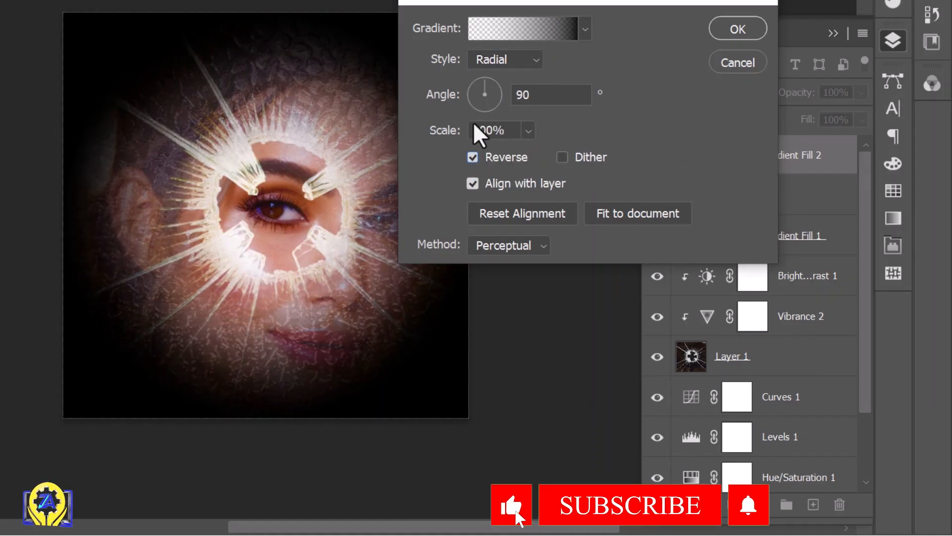
{"action": "left_click_drag", "start_coordinate": [452, 130], "coordinate": [499, 133]}
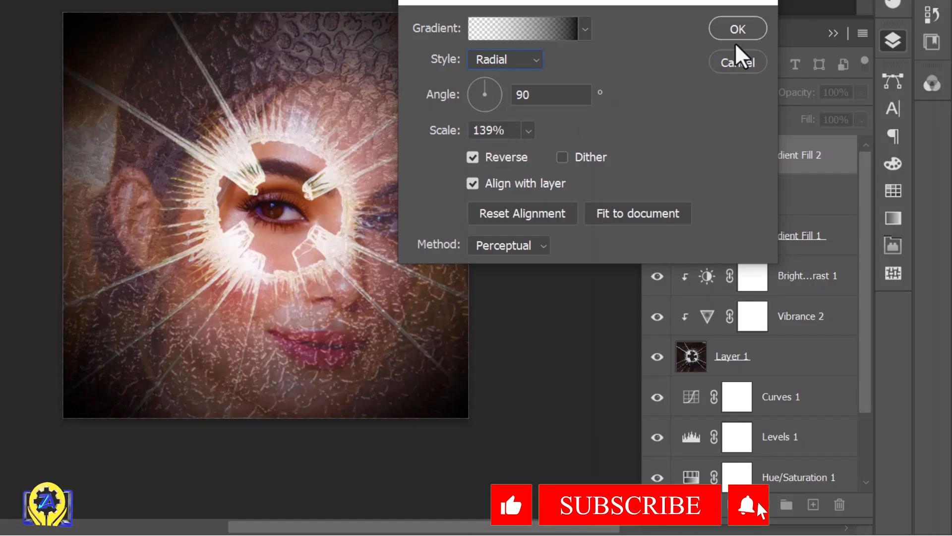
{"action": "left_click", "coordinate": [734, 30]}
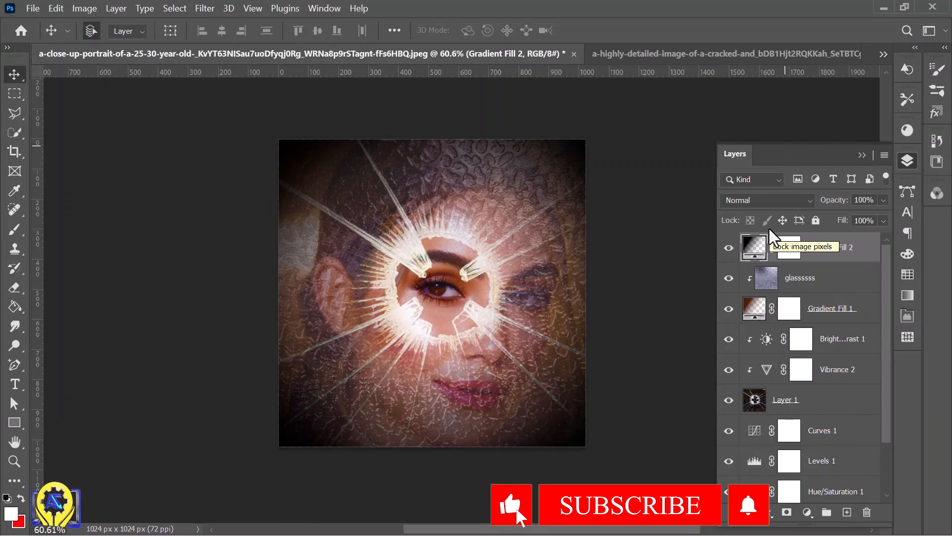
Step: Reduce the Fill of the black Gradient Fill 2 layer to soften the dark vignette around the portrait
{"action": "left_click_drag", "start_coordinate": [849, 219], "coordinate": [844, 220]}
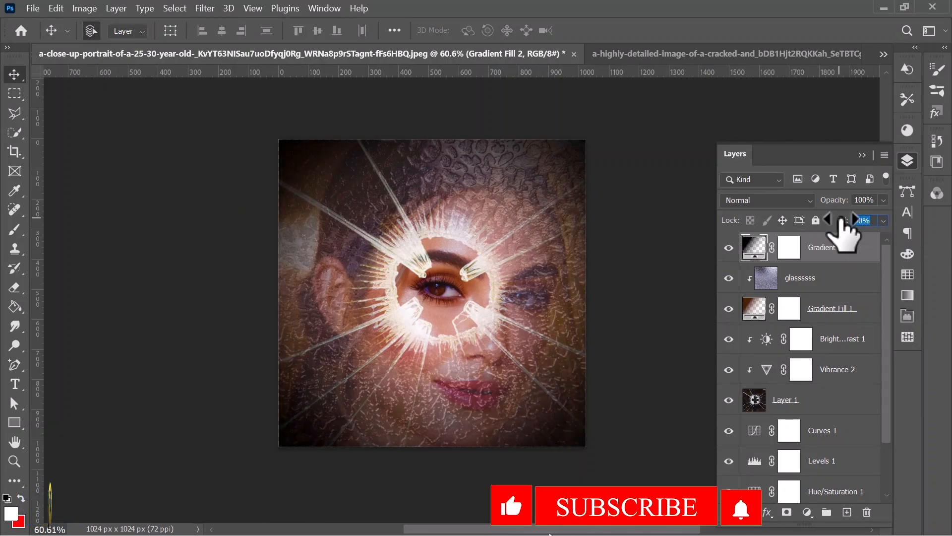
{"action": "left_click_drag", "start_coordinate": [843, 218], "coordinate": [840, 219]}
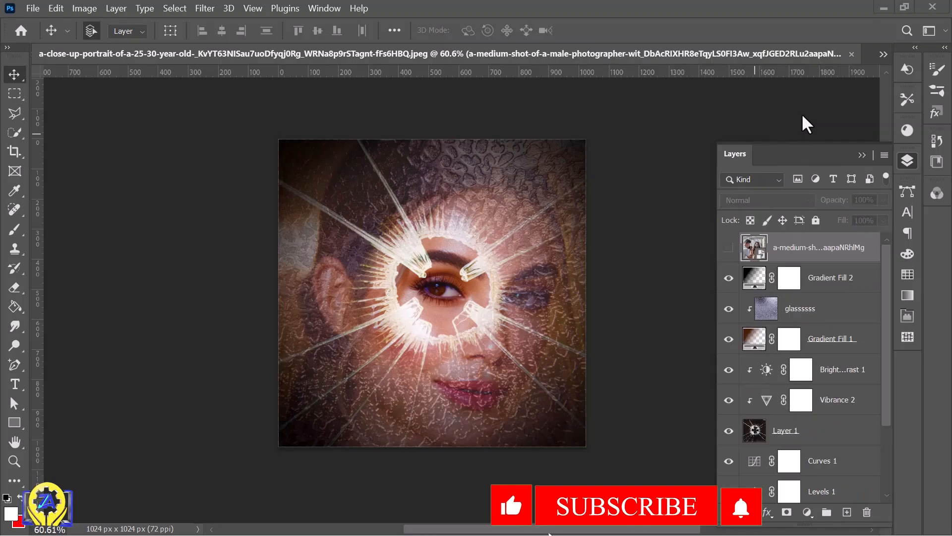
Step: Toggle the top photographer-and-cracked-mirror layer on and off to compare it with the shattered-glass portrait, examining both images up close and in full
{"action": "left_click", "coordinate": [729, 247]}
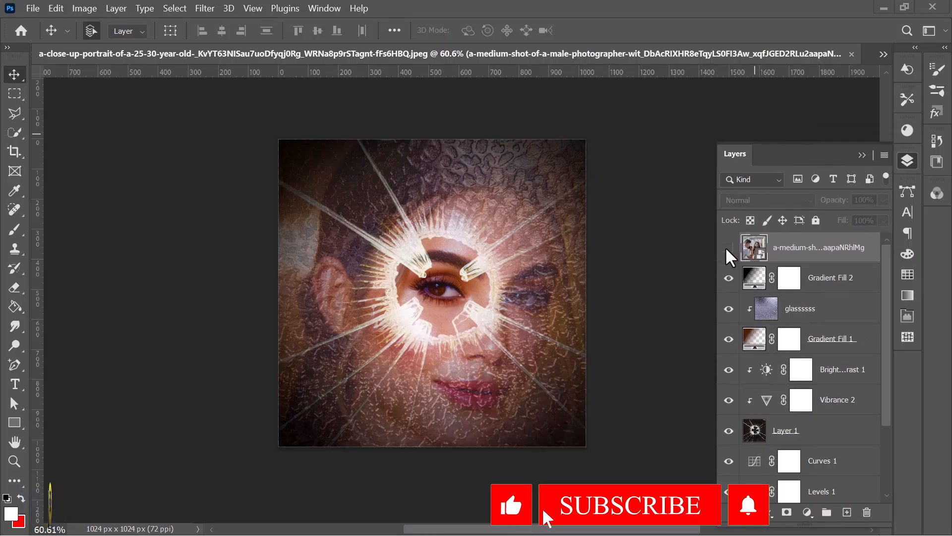
{"action": "left_click", "coordinate": [729, 247]}
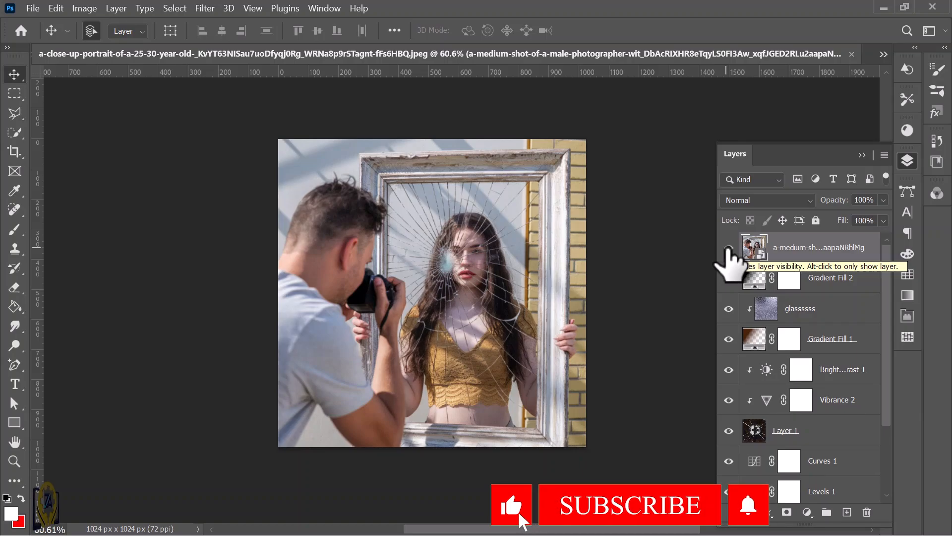
{"action": "left_click", "coordinate": [728, 248]}
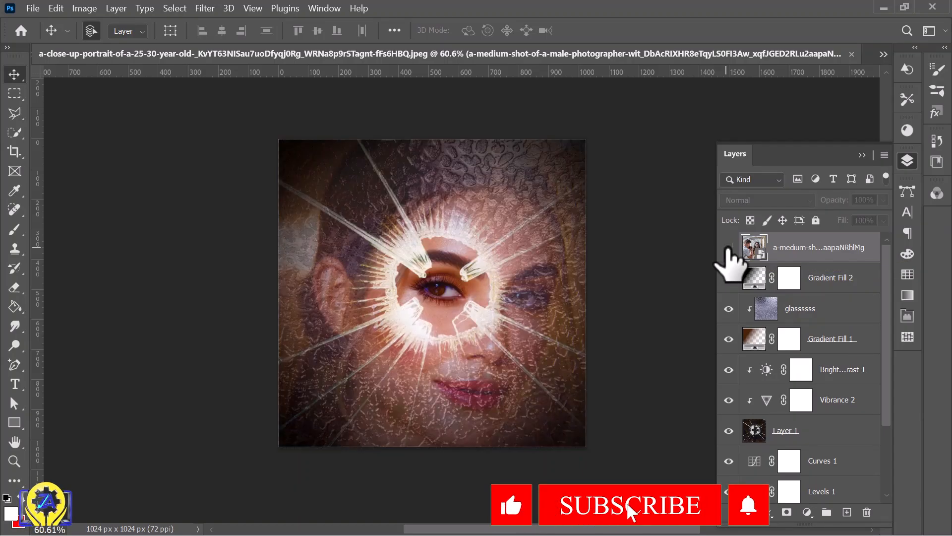
{"action": "left_click", "coordinate": [728, 247]}
{"action": "scroll", "coordinate": [515, 251], "scroll_direction": "up", "scroll_amount": 1}
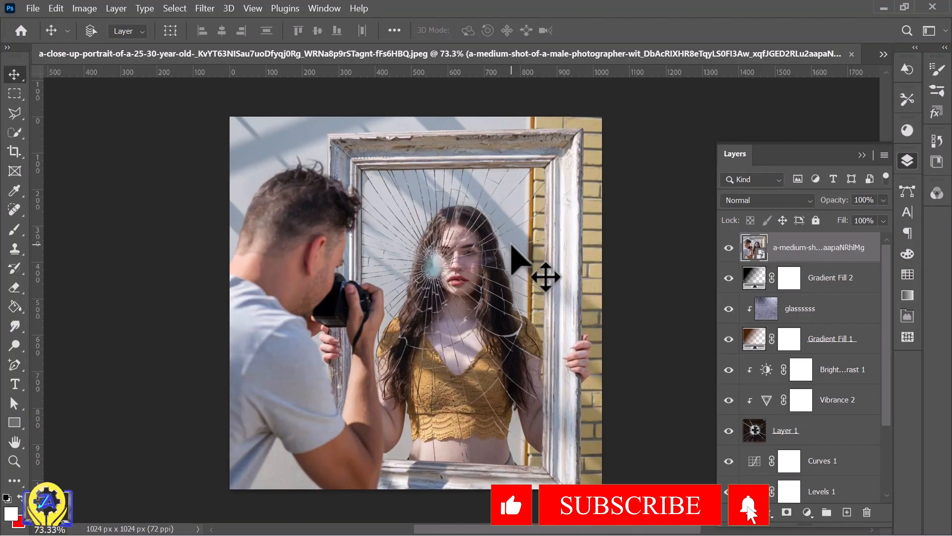
{"action": "scroll", "coordinate": [416, 276], "scroll_direction": "up", "scroll_amount": 2}
{"action": "scroll", "coordinate": [416, 276], "scroll_direction": "down", "scroll_amount": 4}
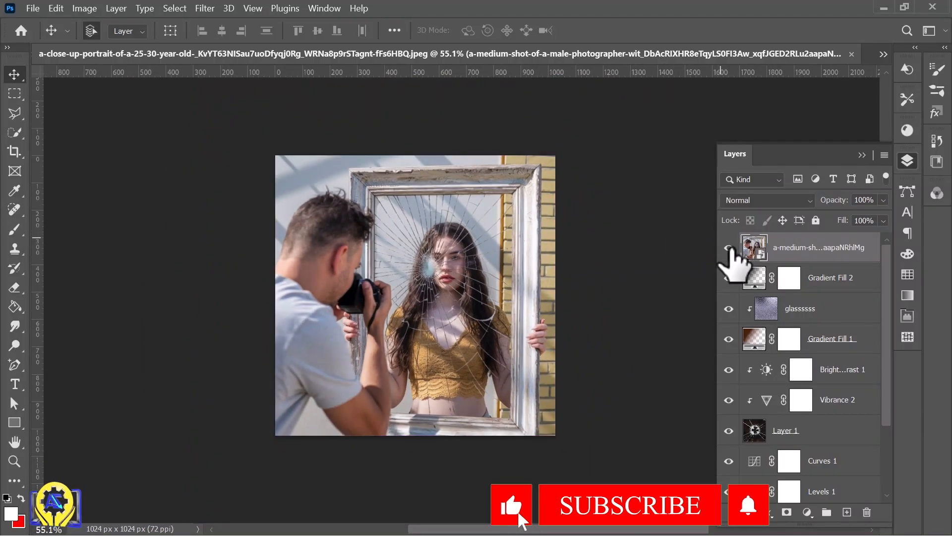
{"action": "left_click", "coordinate": [730, 247]}
{"action": "scroll", "coordinate": [402, 303], "scroll_direction": "up", "scroll_amount": 2}
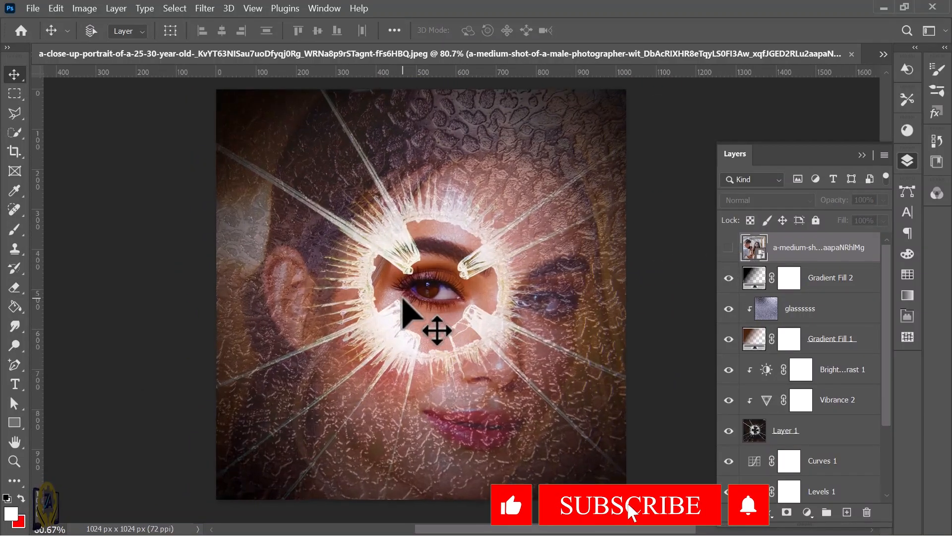
{"action": "scroll", "coordinate": [403, 301], "scroll_direction": "up", "scroll_amount": 1}
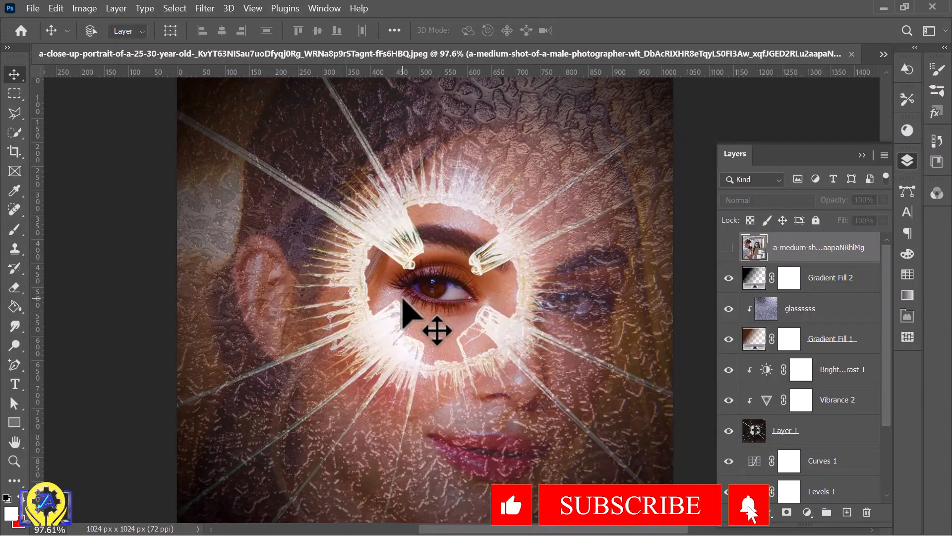
{"action": "scroll", "coordinate": [403, 301], "scroll_direction": "down", "scroll_amount": 4}
{"action": "scroll", "coordinate": [403, 300], "scroll_direction": "down", "scroll_amount": 3}
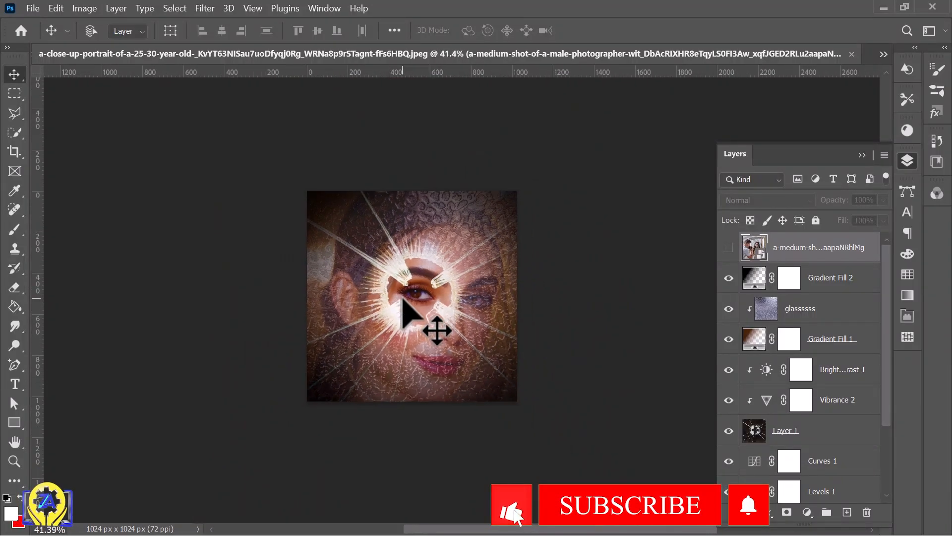